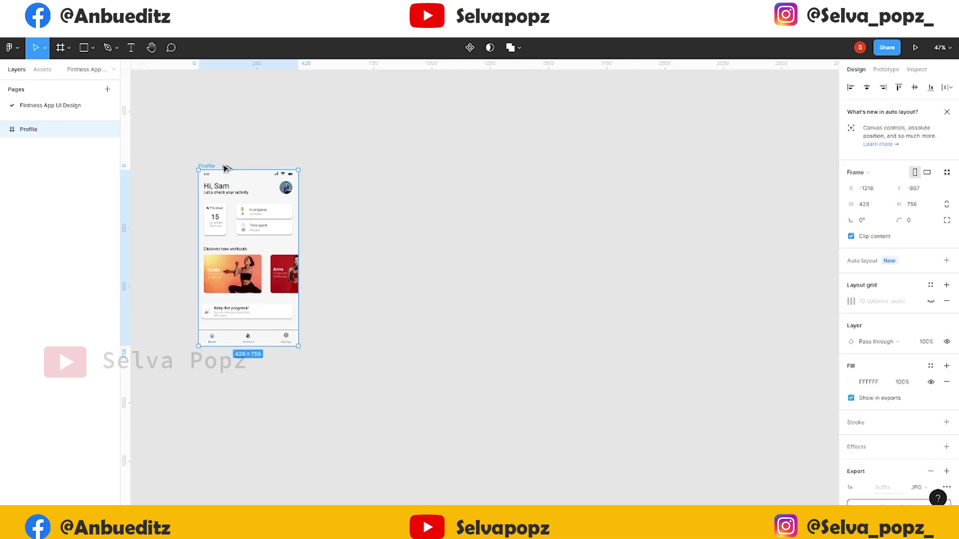
# Duplicate the Profile frame as 'Get Start' and delete everything below its status bar
pyautogui.moveTo(208, 168); pyautogui.dragTo(348, 168)
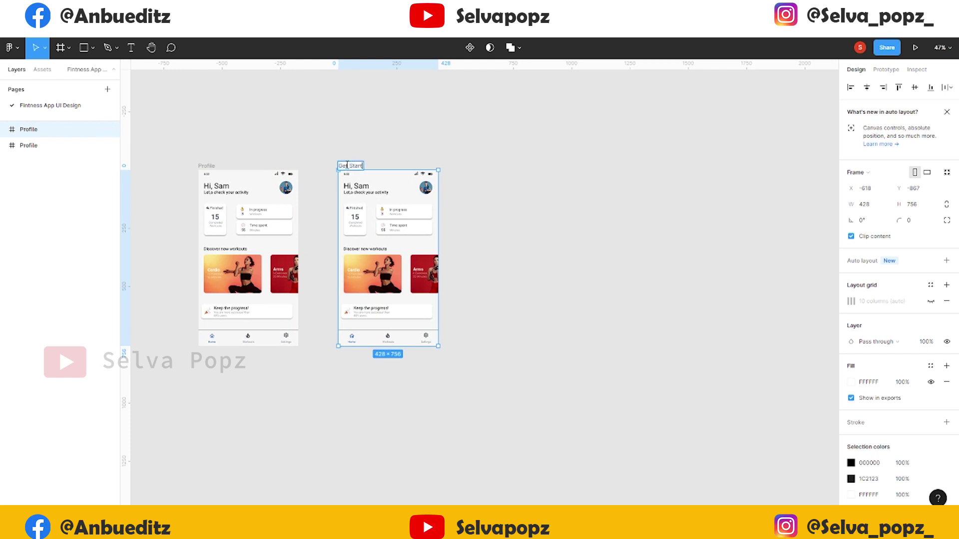
pyautogui.click(584, 199)
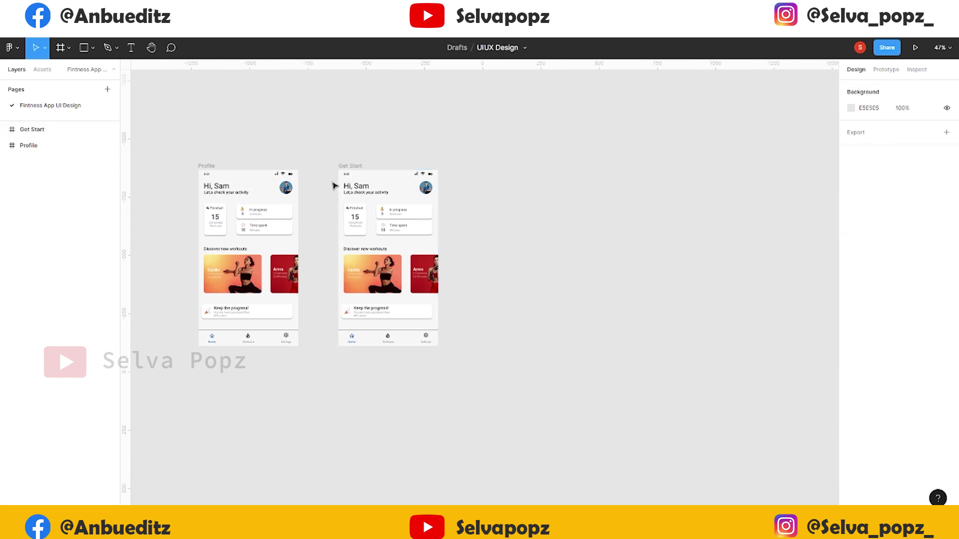
pyautogui.moveTo(334, 183); pyautogui.dragTo(469, 350)
pyautogui.press('Delete')
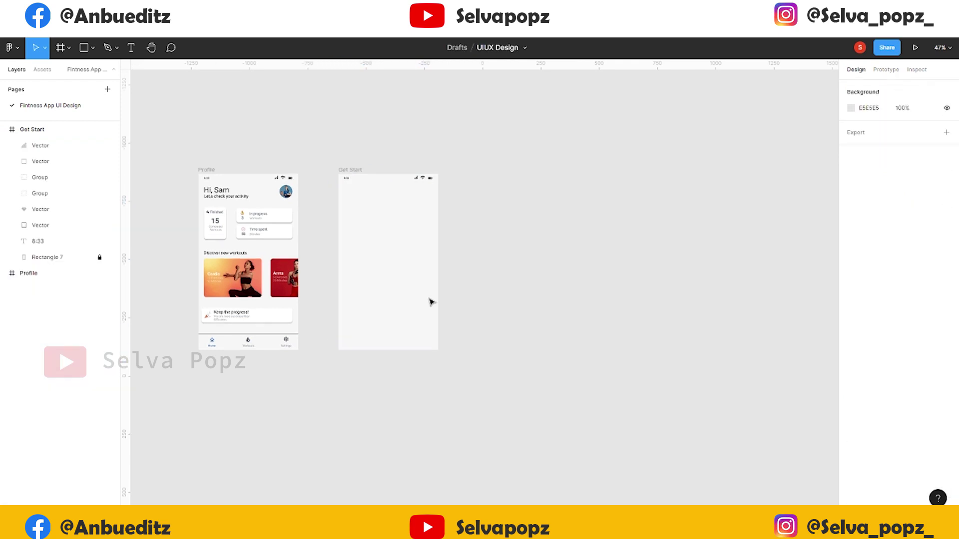
# Move the Get Start frame closer to the Profile frame
pyautogui.moveTo(349, 166); pyautogui.dragTo(390, 170)
pyautogui.click(443, 244)
pyautogui.scroll(2, 444, 244)
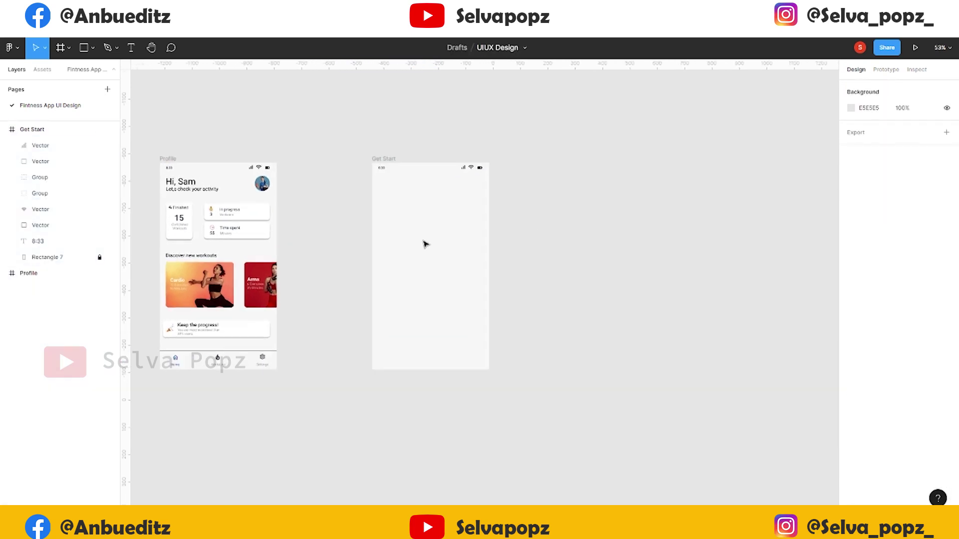
pyautogui.scroll(2, 426, 242)
pyautogui.scroll(2, 426, 241)
pyautogui.scroll(-1, 414, 231)
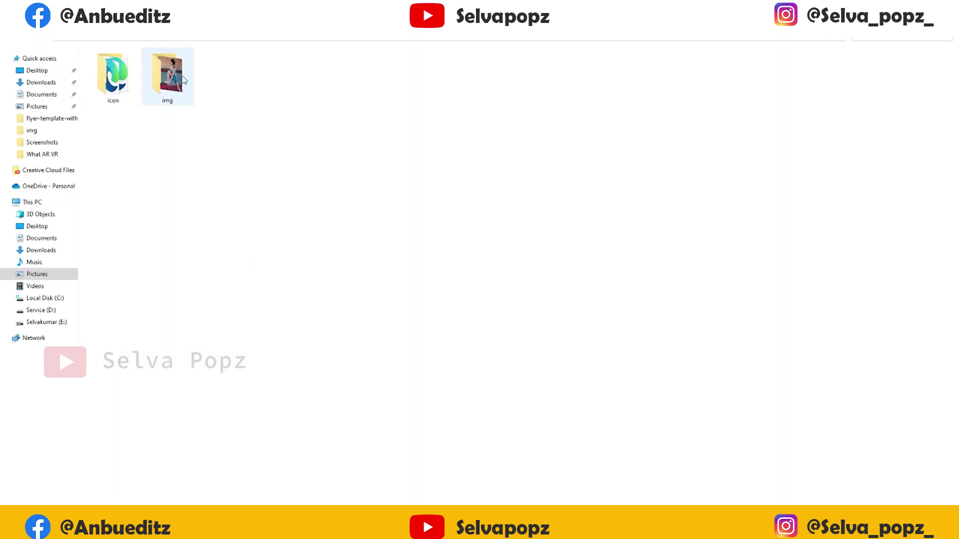
# Drag the athlete photo into Get Start and resize it to fill the frame, 756 px tall
pyautogui.doubleClick(169, 75)
pyautogui.moveTo(112, 75); pyautogui.dragTo(411, 288)
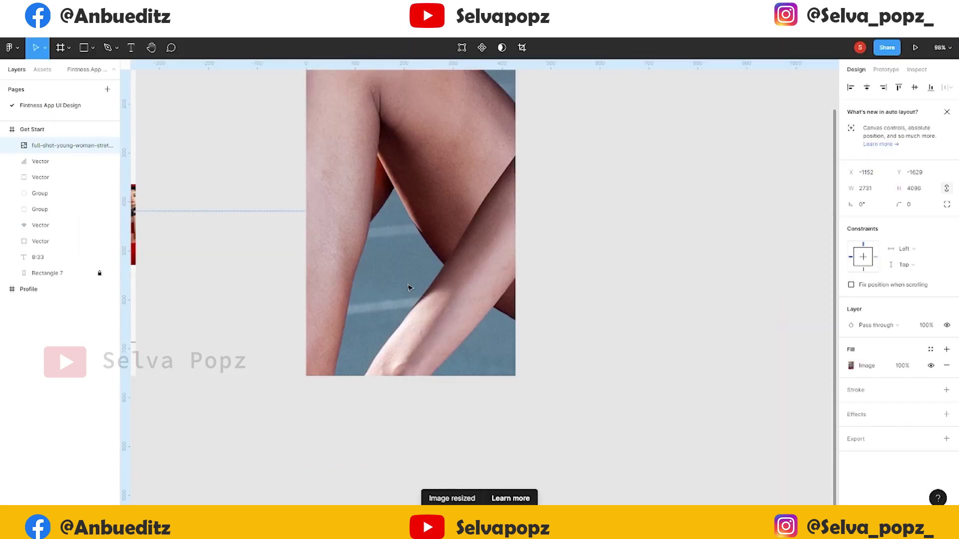
pyautogui.scroll(-3, 409, 288)
pyautogui.scroll(-4, 409, 288)
pyautogui.moveTo(539, 73); pyautogui.dragTo(438, 265)
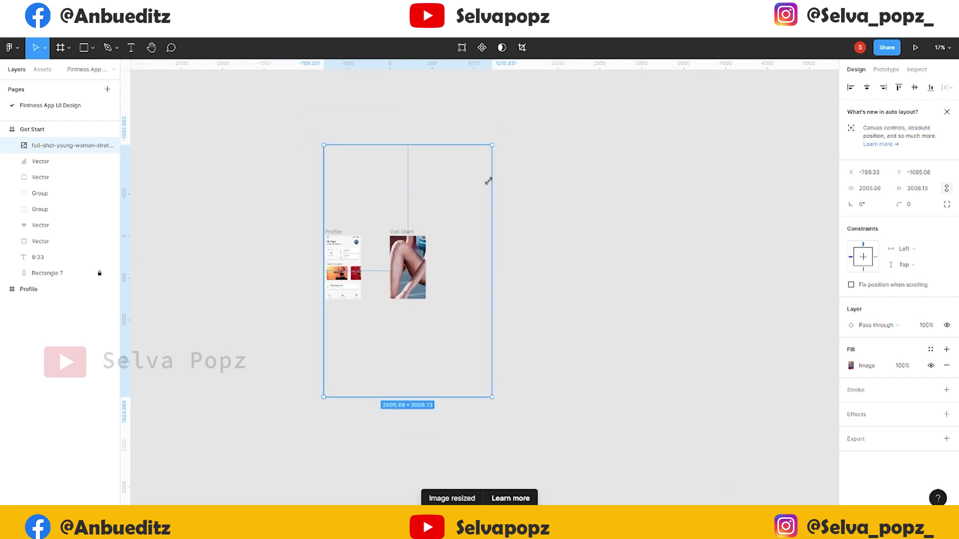
pyautogui.scroll(5, 439, 265)
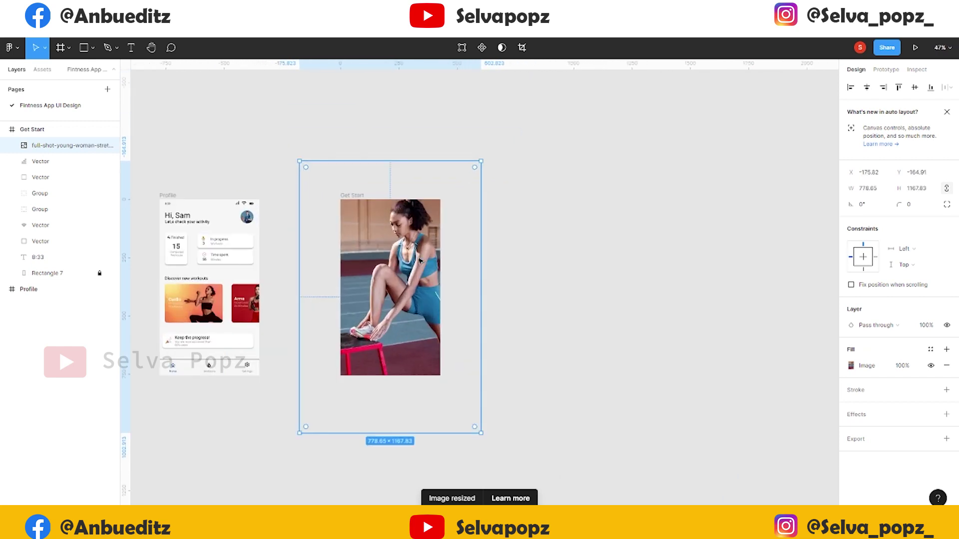
pyautogui.moveTo(438, 264)
pyautogui.mouseDown()
pyautogui.moveTo(464, 193)
pyautogui.moveTo(458, 202)
pyautogui.mouseUp()
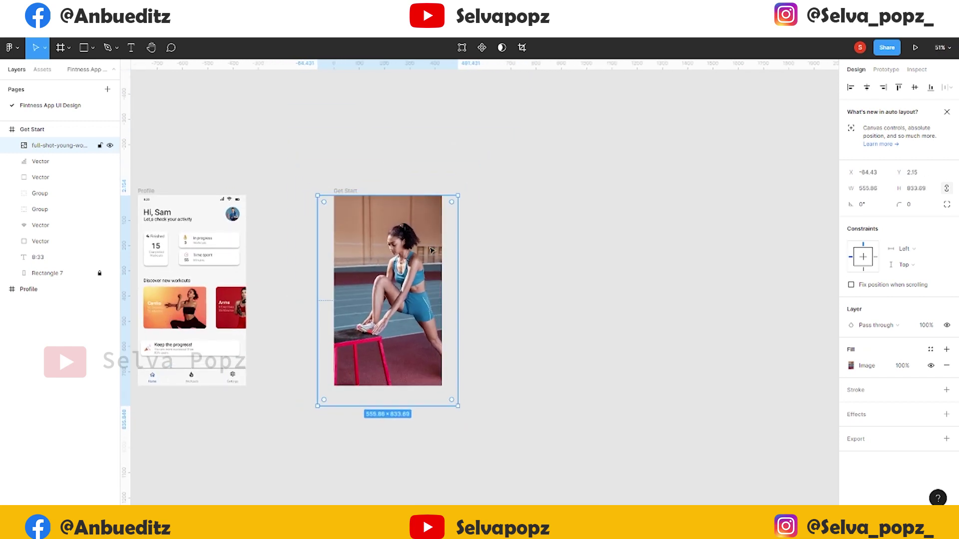
pyautogui.scroll(2, 432, 250)
pyautogui.moveTo(421, 294); pyautogui.dragTo(457, 218)
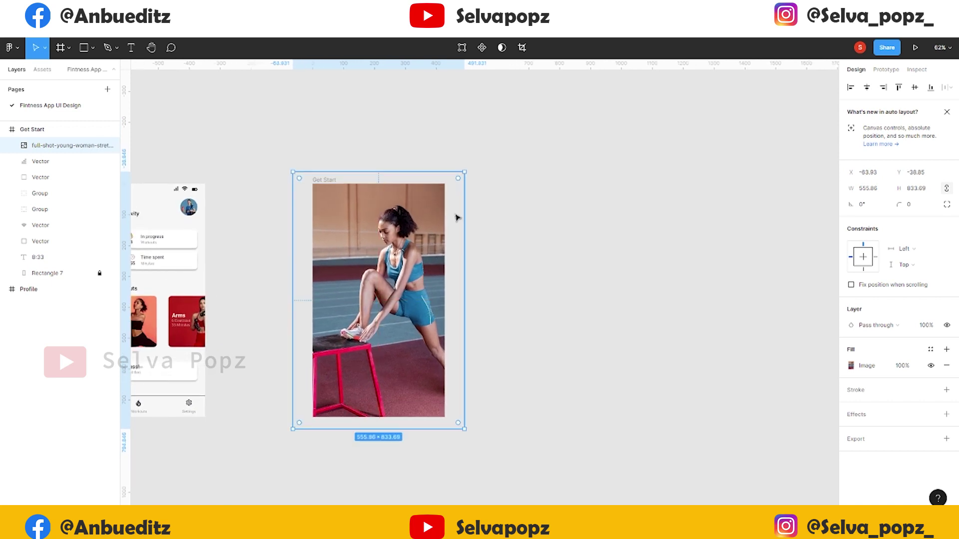
pyautogui.moveTo(463, 172); pyautogui.dragTo(455, 184)
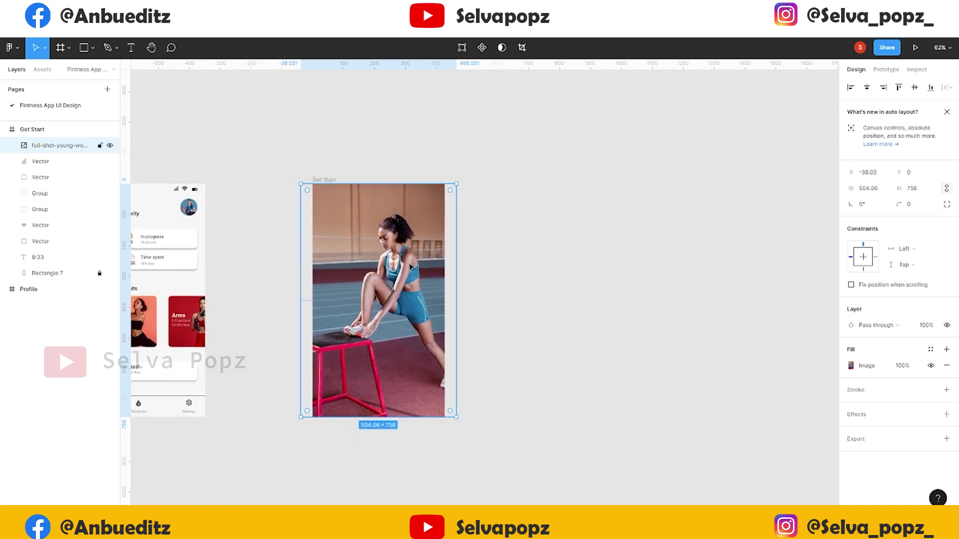
# Move the photo layer beneath the status bar layers and lock it
pyautogui.moveTo(55, 145)
pyautogui.mouseDown()
pyautogui.moveTo(55, 265)
pyautogui.moveTo(70, 281)
pyautogui.moveTo(70, 256)
pyautogui.mouseUp()
pyautogui.click(568, 298)
pyautogui.scroll(3, 336, 291)
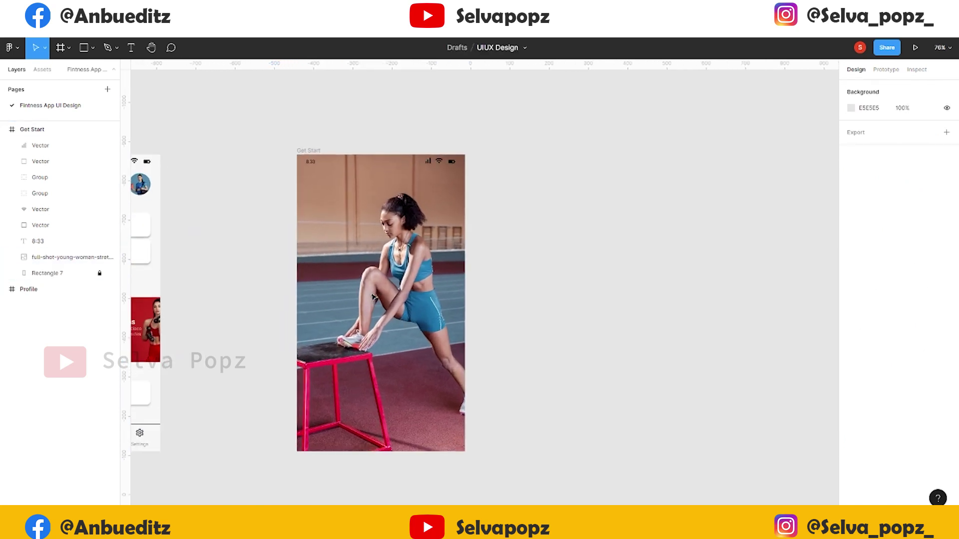
pyautogui.scroll(-2, 568, 298)
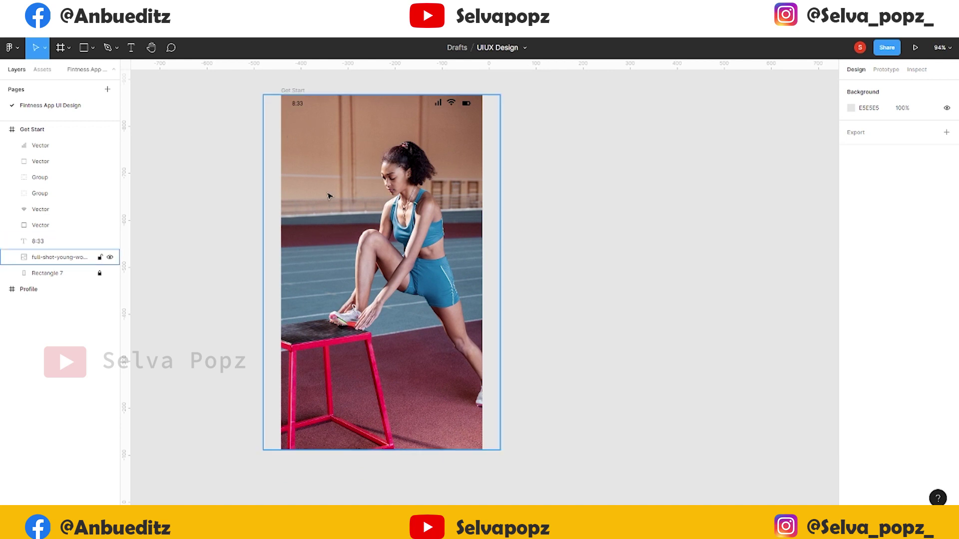
pyautogui.click(99, 257)
pyautogui.click(293, 90)
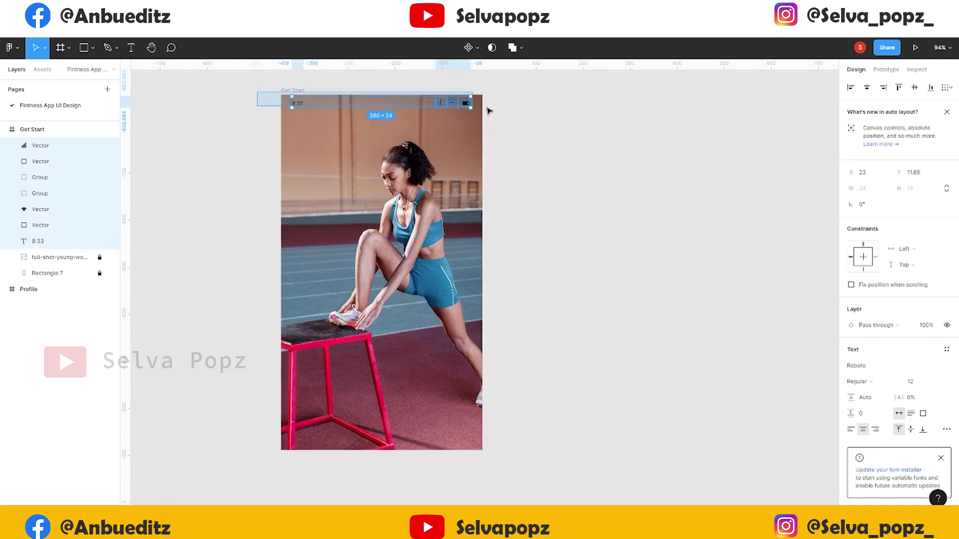
pyautogui.click(546, 130)
pyautogui.scroll(1, 527, 229)
pyautogui.scroll(-3, 494, 264)
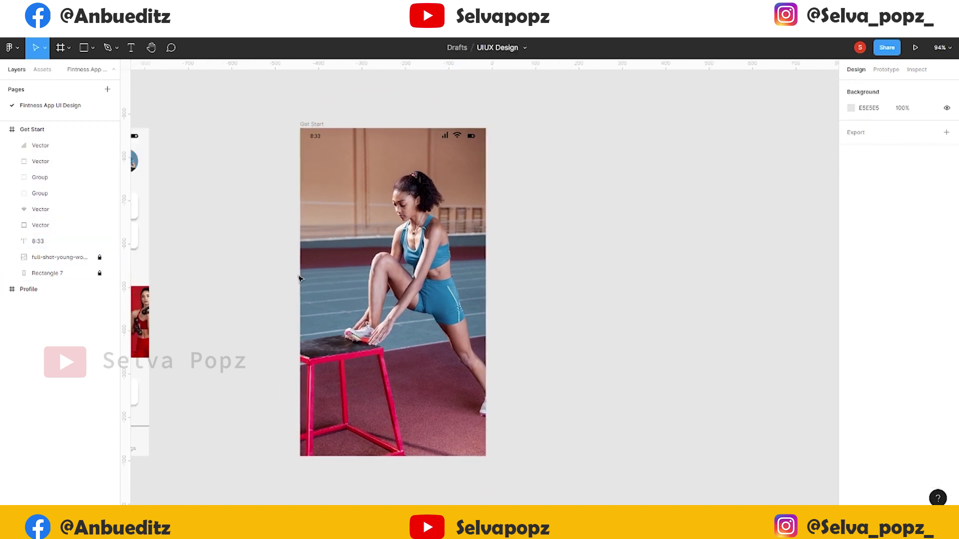
# Add the 'What is your workout goal?' text in Get Start at font size 15
pyautogui.hscroll(-3, 350, 264)
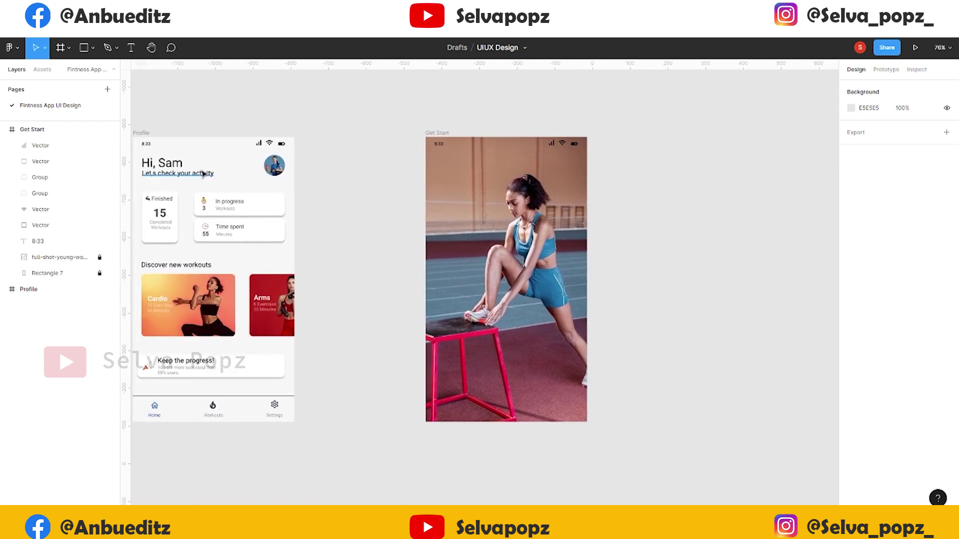
pyautogui.press('t')
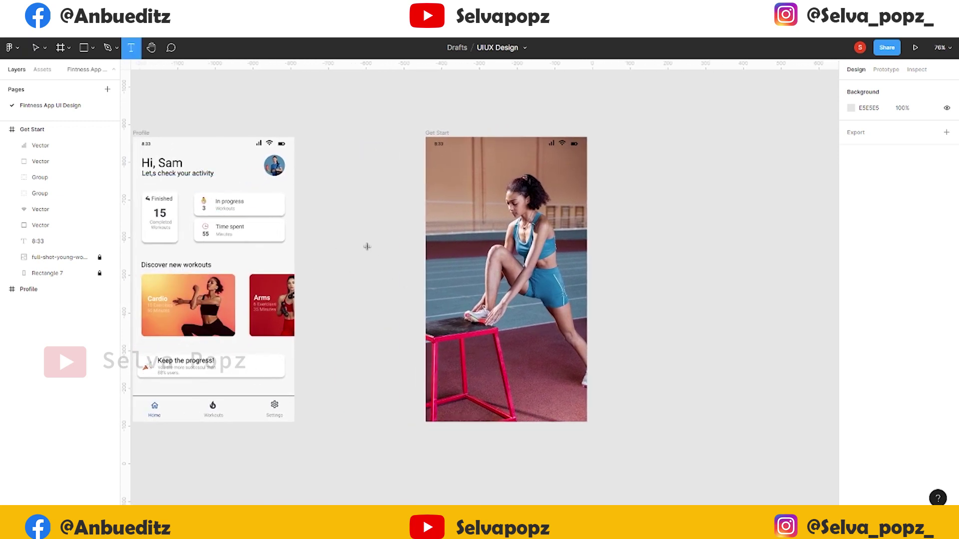
pyautogui.click(367, 247)
pyautogui.write('What is your workout goal?')
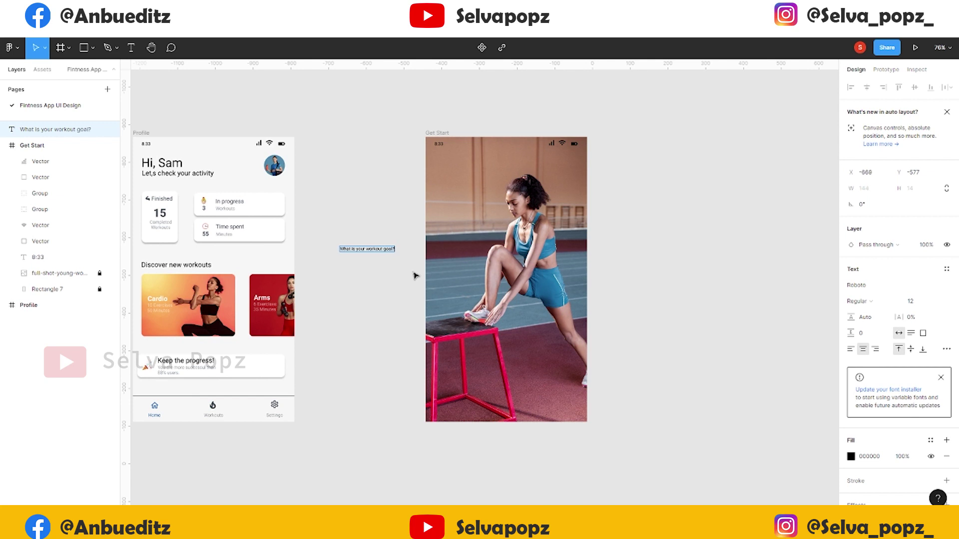
pyautogui.moveTo(369, 250); pyautogui.dragTo(490, 167)
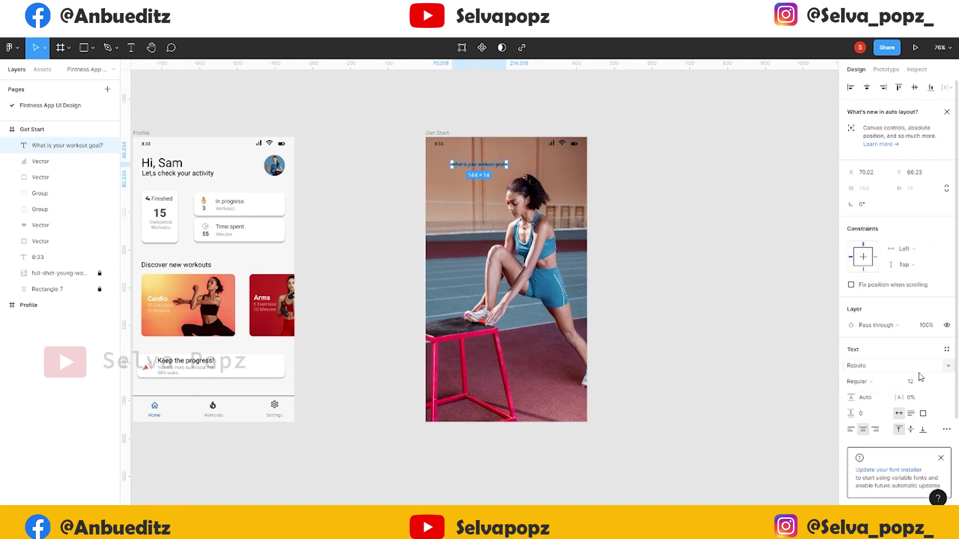
pyautogui.write('5')
pyautogui.press('Return')
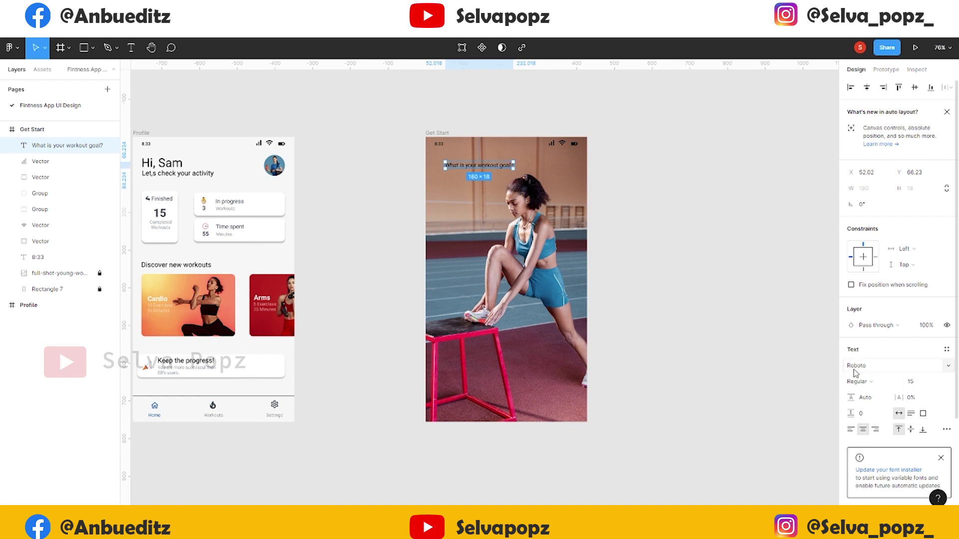
# Make the heading white, bold, size 25 and centred horizontally in the frame
pyautogui.scroll(-2, 888, 331)
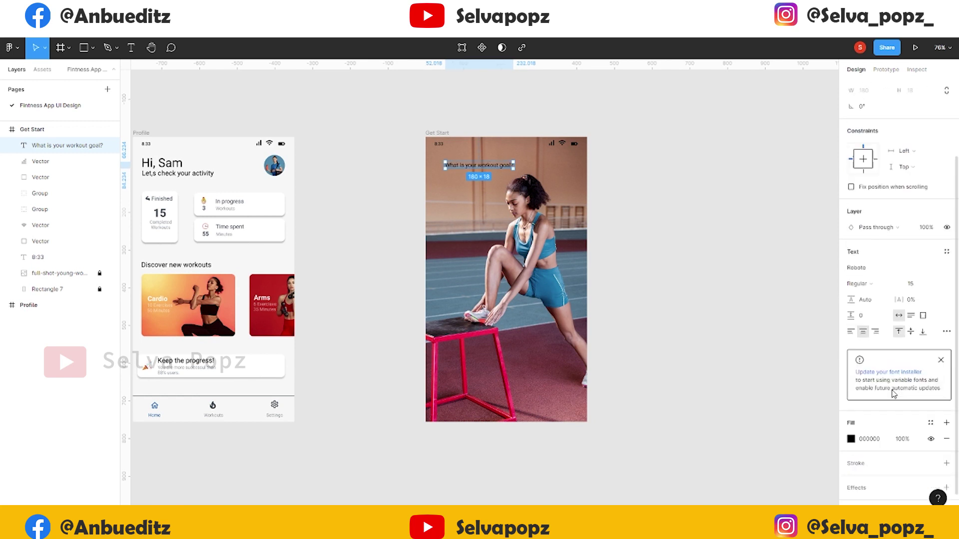
pyautogui.scroll(-1, 889, 331)
pyautogui.click(850, 408)
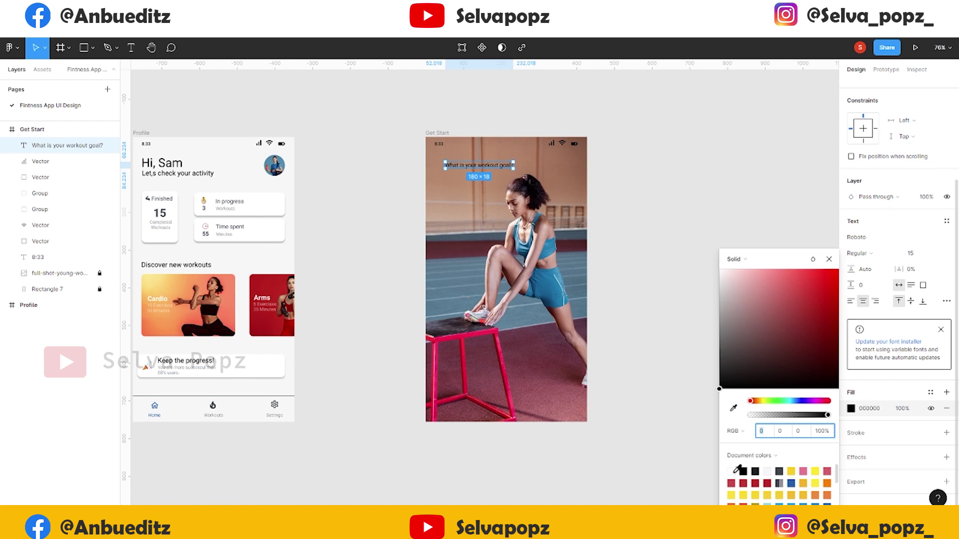
pyautogui.click(732, 470)
pyautogui.click(857, 253)
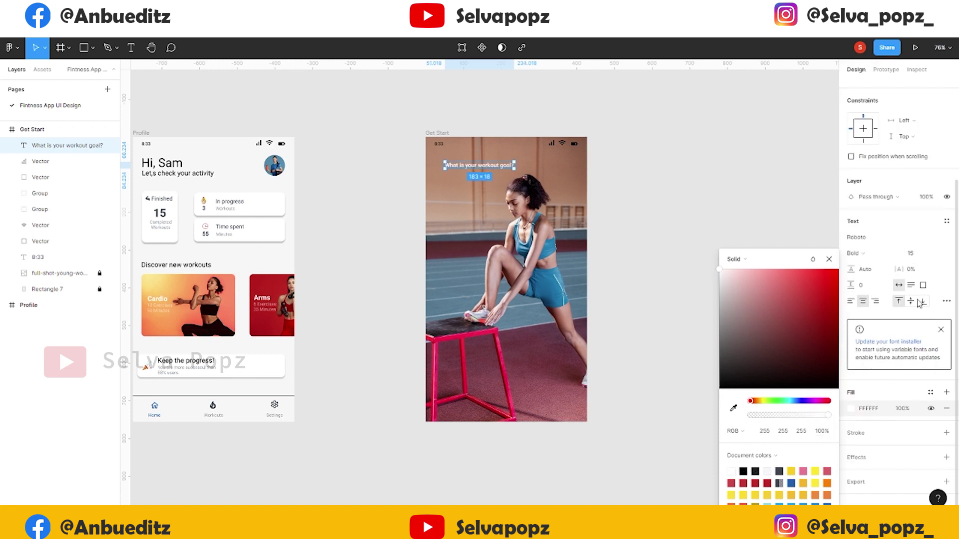
pyautogui.hotkey('alt', 'h')
pyautogui.scroll(5, 894, 199)
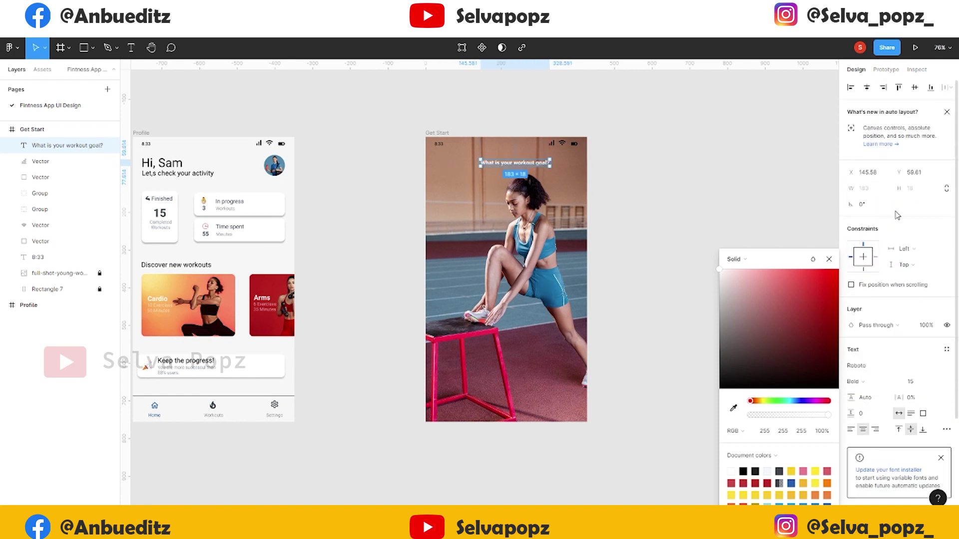
pyautogui.click(867, 88)
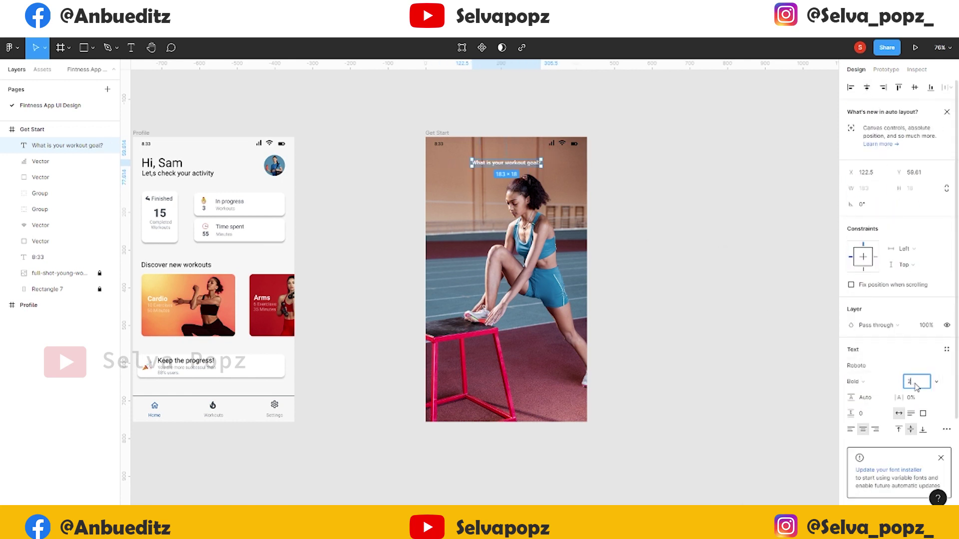
pyautogui.write('5')
pyautogui.press('Return')
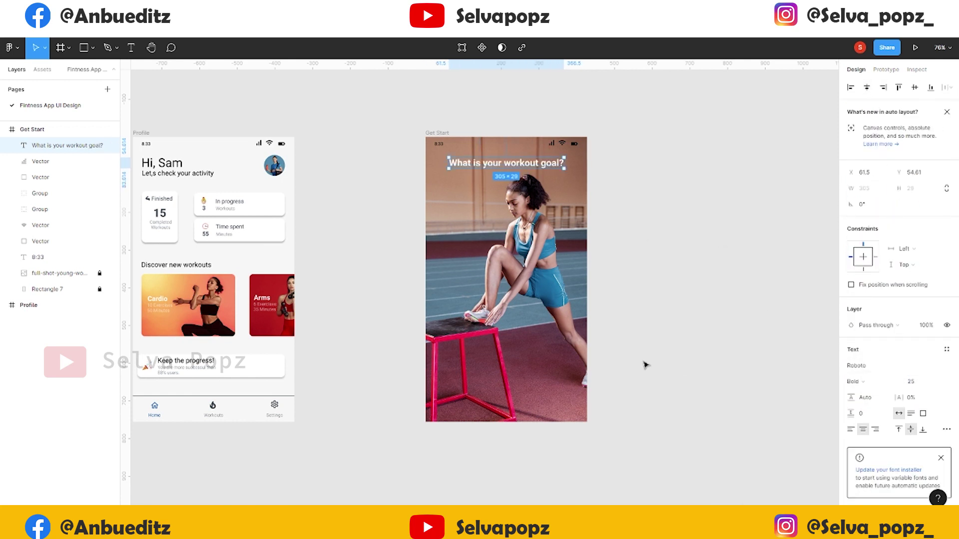
pyautogui.scroll(-3, 871, 358)
pyautogui.scroll(2, 871, 358)
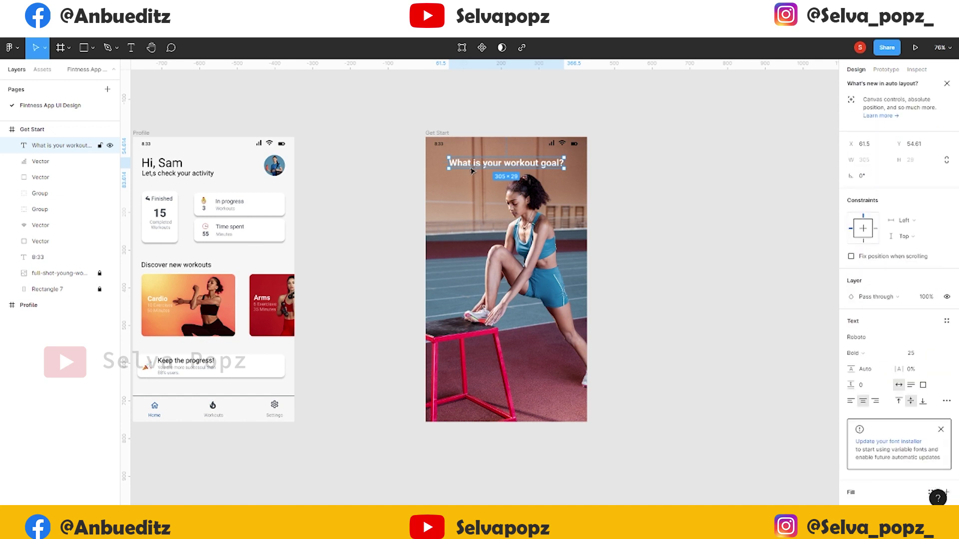
# Finish editing the heading and set its fill opacity to 75%
pyautogui.doubleClick(458, 164)
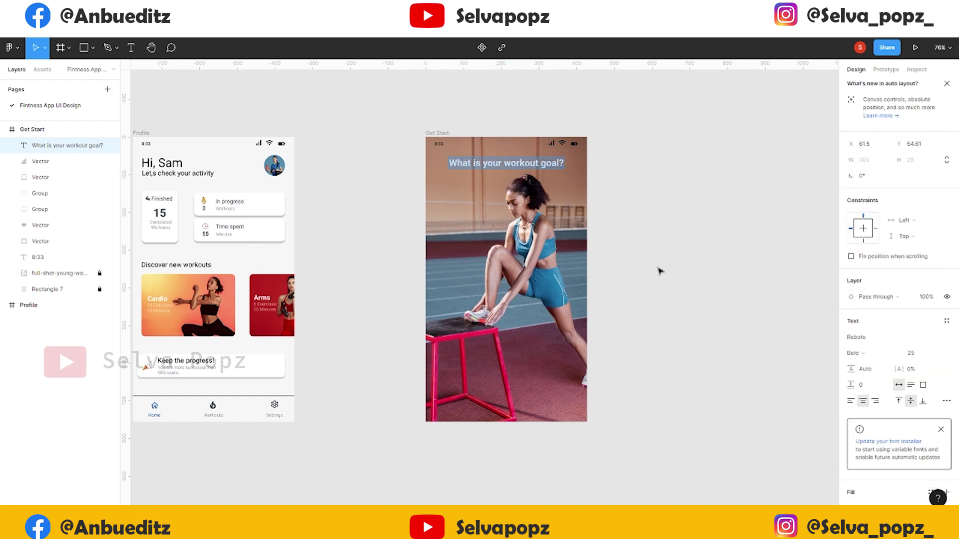
pyautogui.press('Escape')
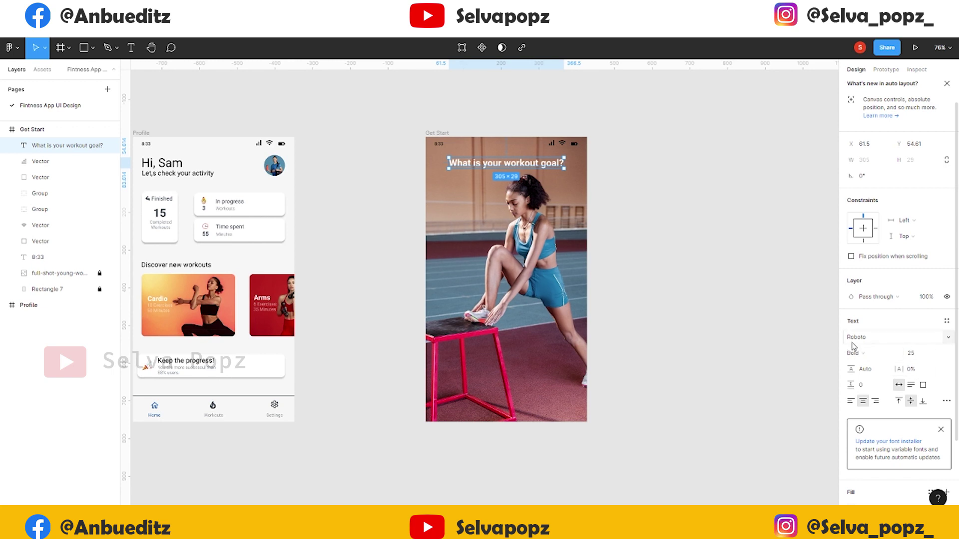
pyautogui.scroll(-3, 874, 407)
pyautogui.click(902, 408)
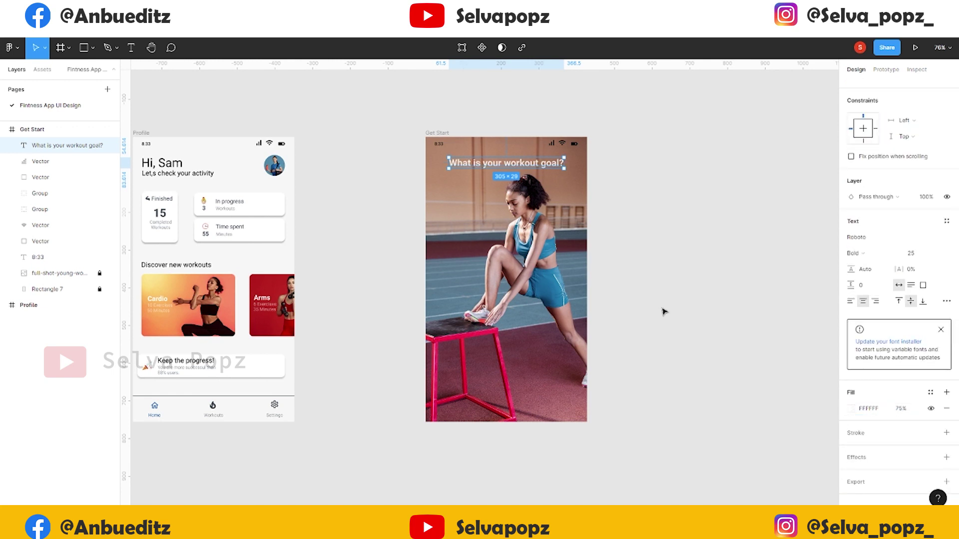
pyautogui.click(662, 308)
pyautogui.hotkey('ctrl', 'z')
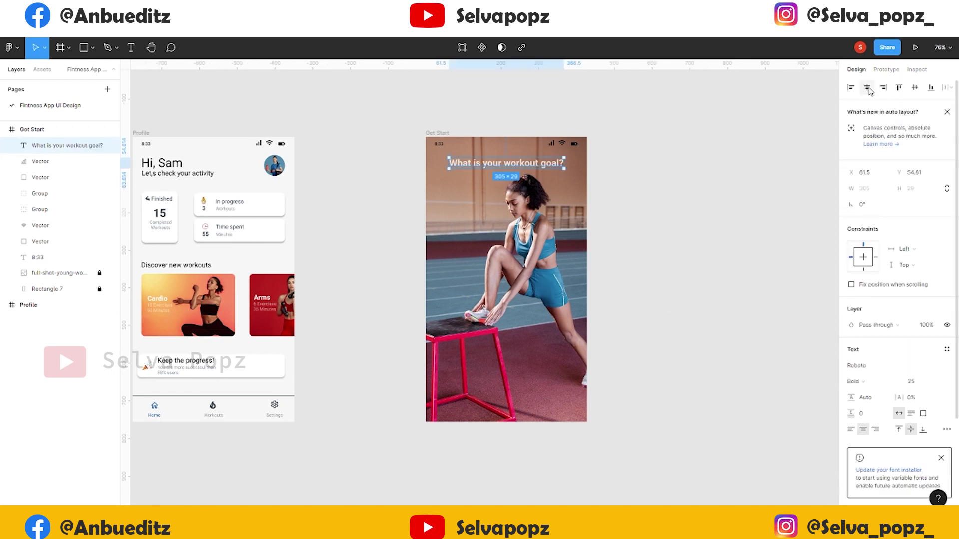
pyautogui.click(689, 271)
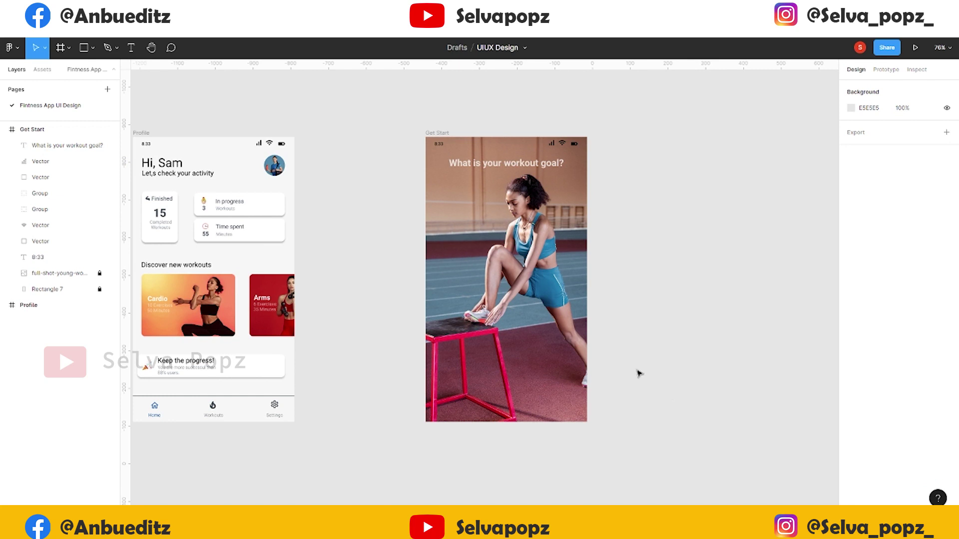
# Copy the white card from Profile into Get Start, narrow it, and set 75% fill opacity
pyautogui.press('r')
pyautogui.moveTo(612, 365); pyautogui.dragTo(694, 379)
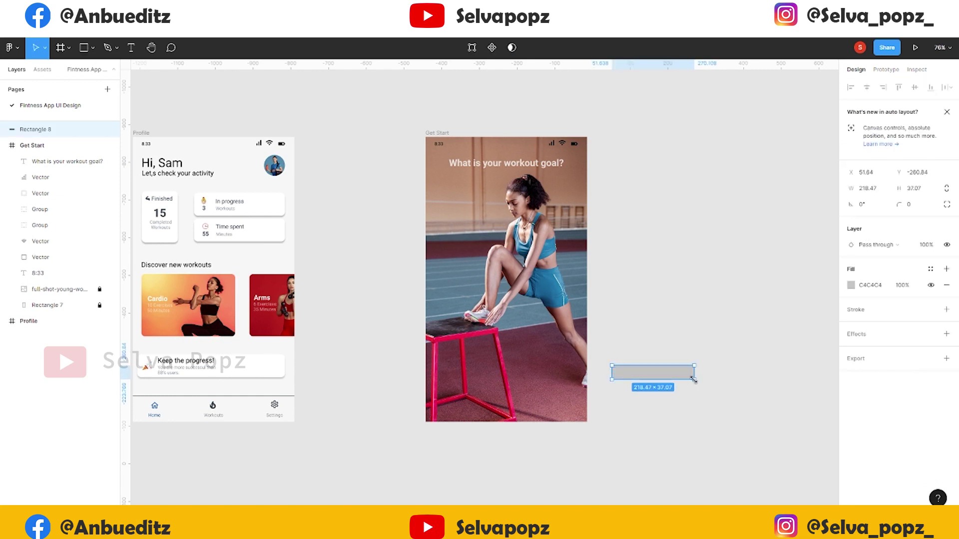
pyautogui.press('Delete')
pyautogui.moveTo(269, 371)
pyautogui.mouseDown()
pyautogui.moveTo(569, 346)
pyautogui.moveTo(443, 315)
pyautogui.mouseUp()
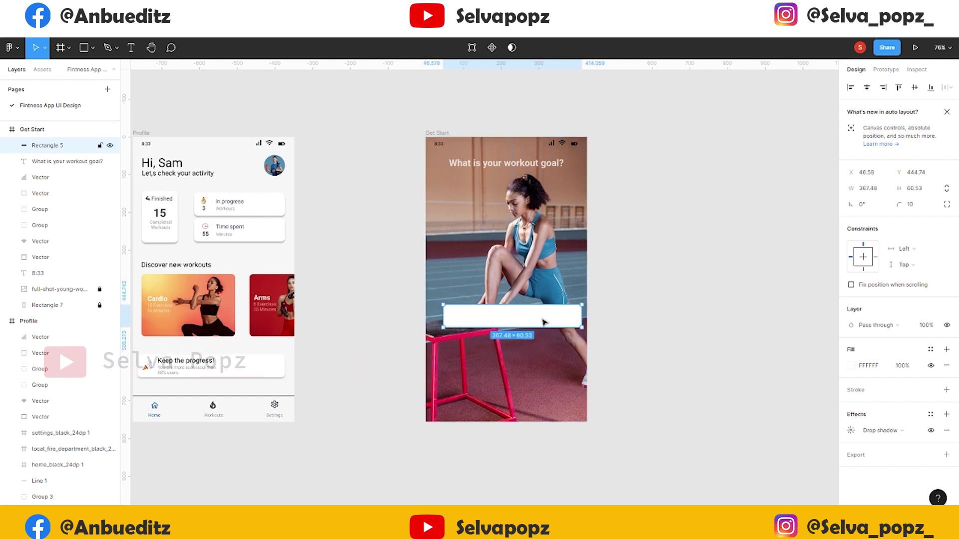
pyautogui.moveTo(579, 316); pyautogui.dragTo(526, 318)
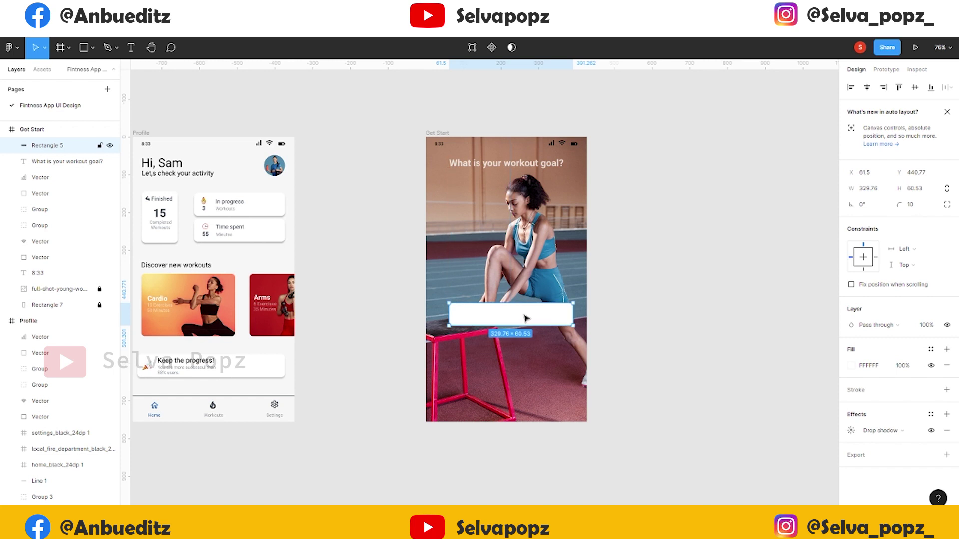
pyautogui.click(902, 365)
pyautogui.write('7')
pyautogui.press('Return')
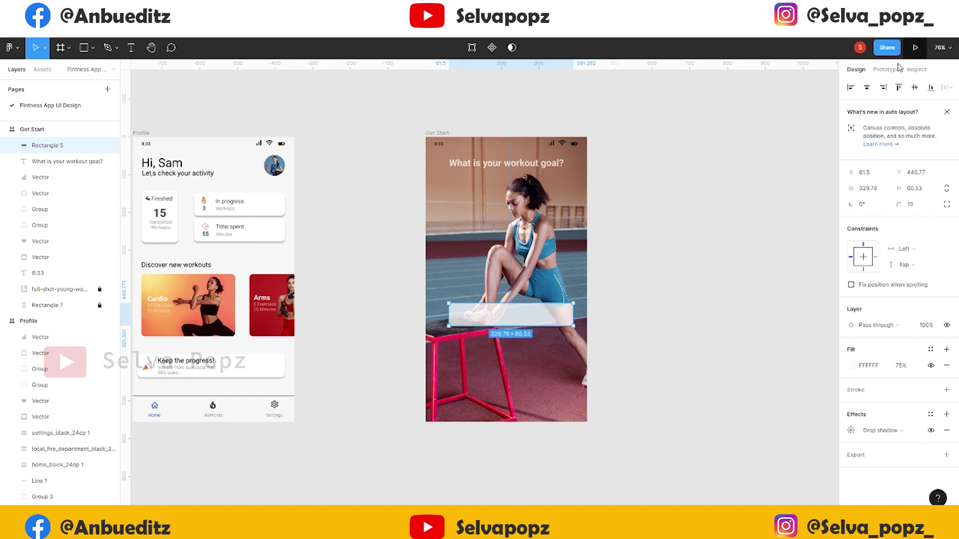
pyautogui.press('Escape')
pyautogui.scroll(2, 552, 350)
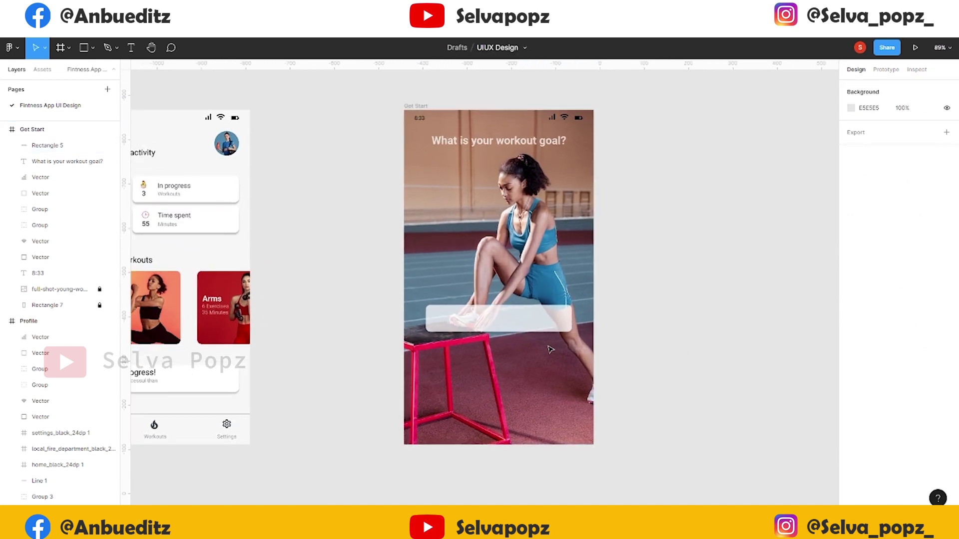
# Duplicate the card twice, centre the three cards, and distribute them evenly vertically
pyautogui.click(509, 322)
pyautogui.keyDown('alt'); pyautogui.moveTo(511, 324); pyautogui.dragTo(513, 388); pyautogui.keyUp('alt')
pyautogui.click(717, 388)
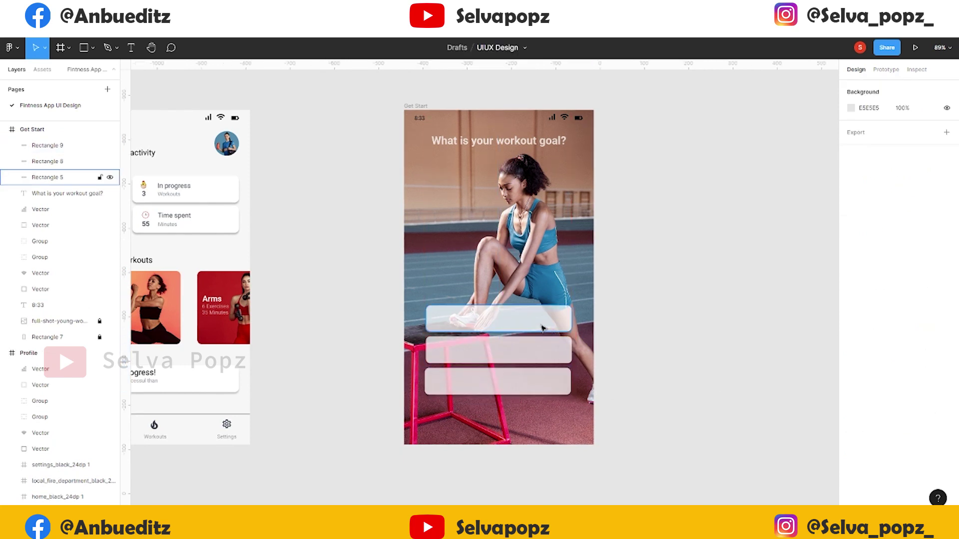
pyautogui.click(48, 177)
pyautogui.keyDown('shift'); pyautogui.click(47, 145); pyautogui.keyUp('shift')
pyautogui.click(866, 89)
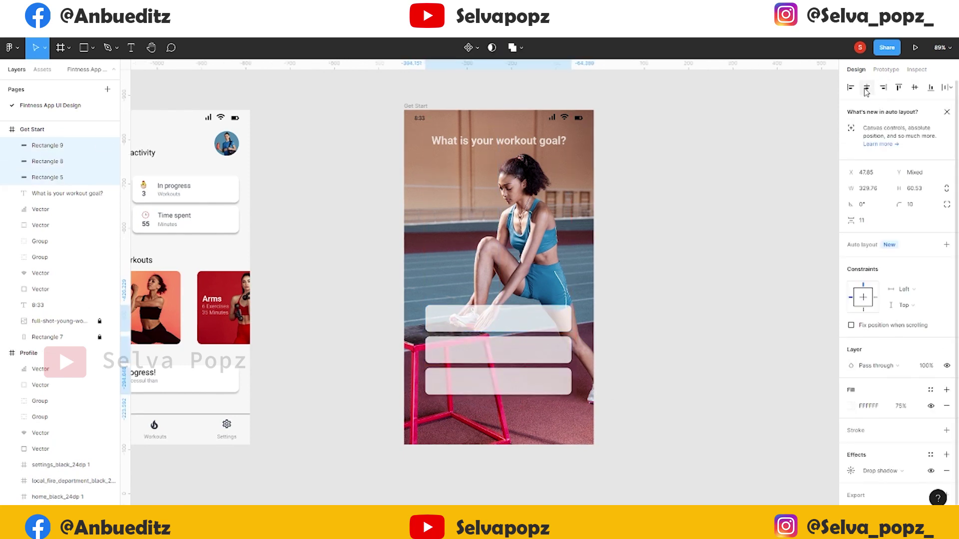
pyautogui.click(917, 91)
pyautogui.hotkey('ctrl', 'z')
pyautogui.click(949, 89)
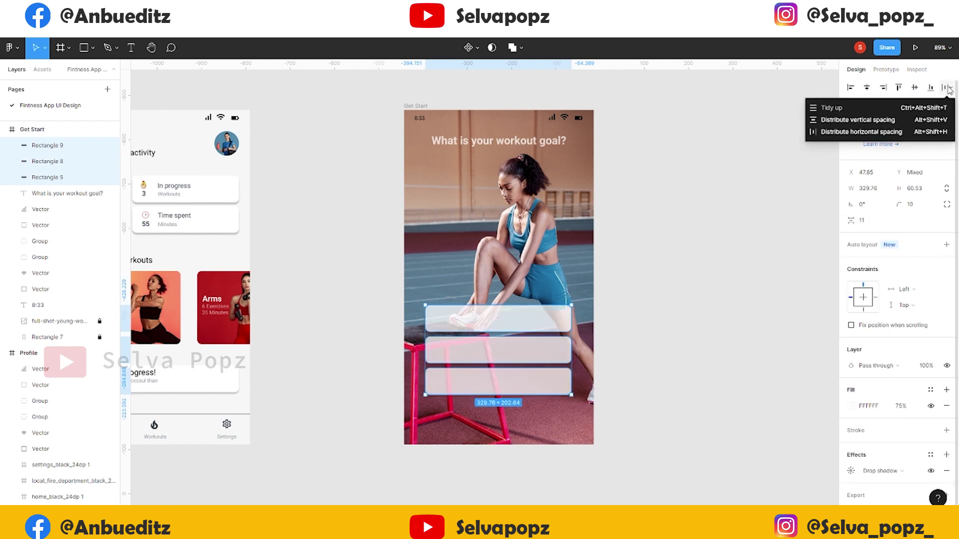
pyautogui.click(857, 120)
pyautogui.click(674, 266)
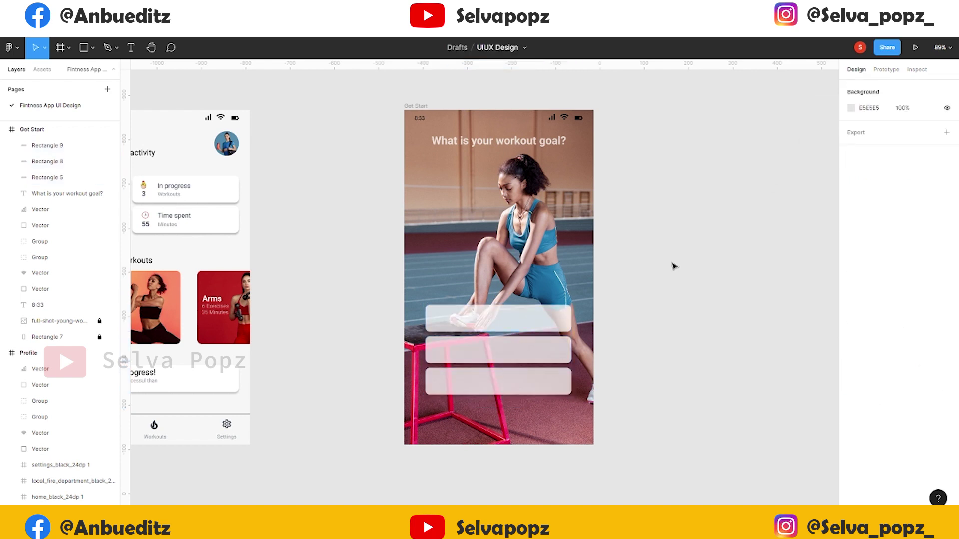
# Copy the heading into the first card and set its fill to dark 1C2123 at 100%
pyautogui.keyDown('alt'); pyautogui.moveTo(484, 142); pyautogui.dragTo(489, 320); pyautogui.keyUp('alt')
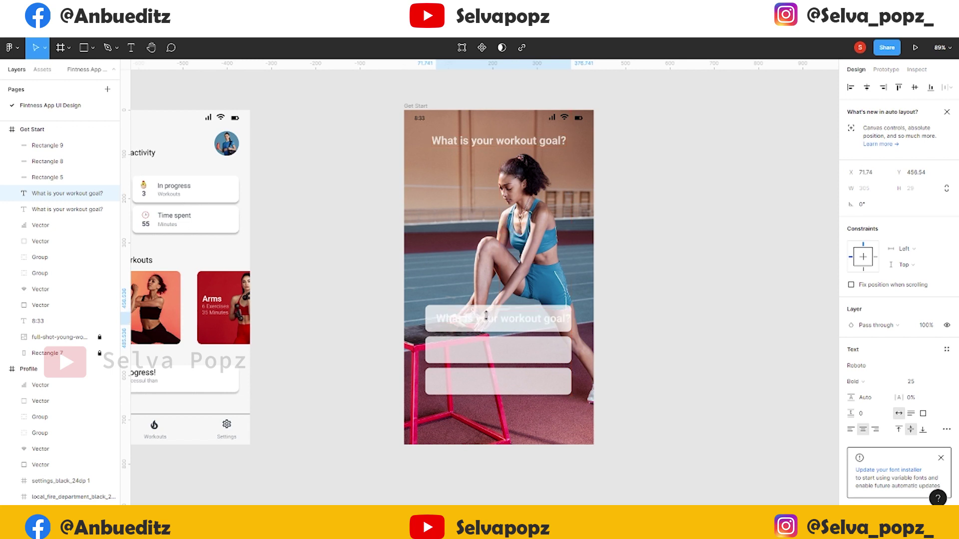
pyautogui.scroll(-3, 885, 357)
pyautogui.click(846, 409)
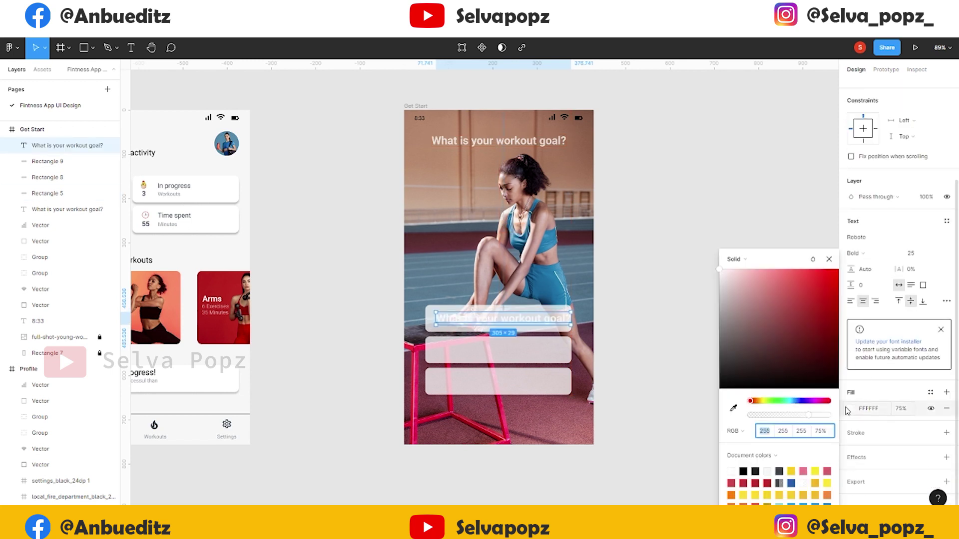
pyautogui.click(758, 470)
pyautogui.click(899, 409)
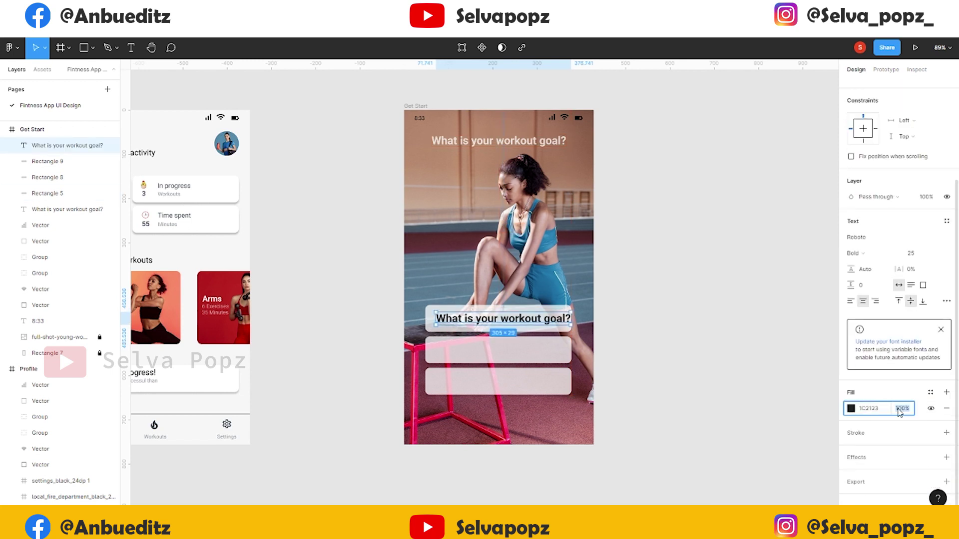
pyautogui.click(851, 408)
pyautogui.click(649, 399)
# Change the copied text to 'Weight Loss' in Regular weight at size 20
pyautogui.doubleClick(516, 319)
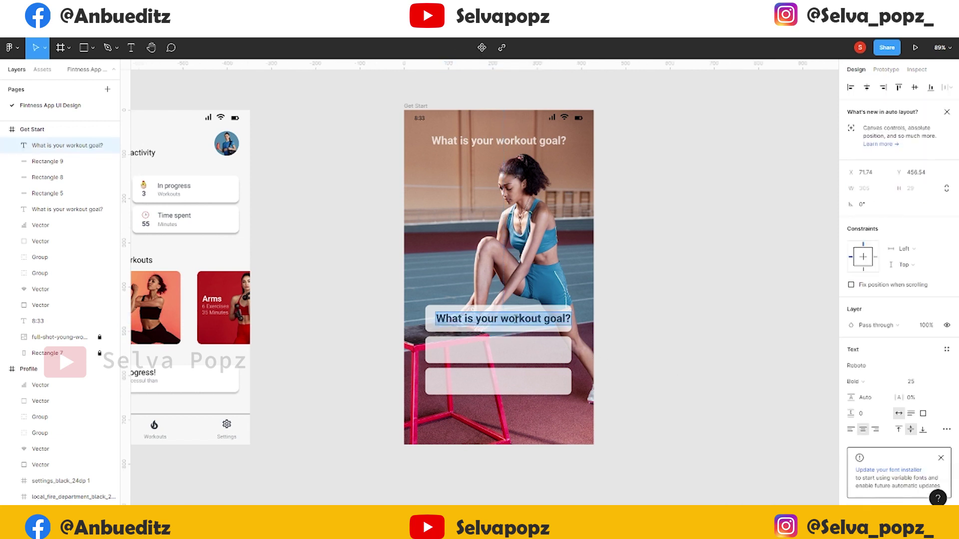
pyautogui.write('Weight')
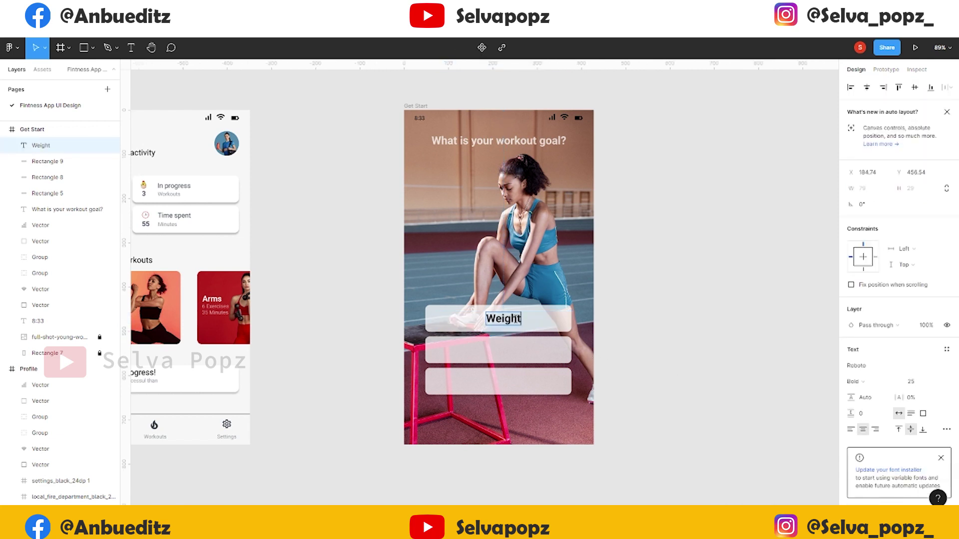
pyautogui.write(' Loss')
pyautogui.hotkey('ctrl', 'a')
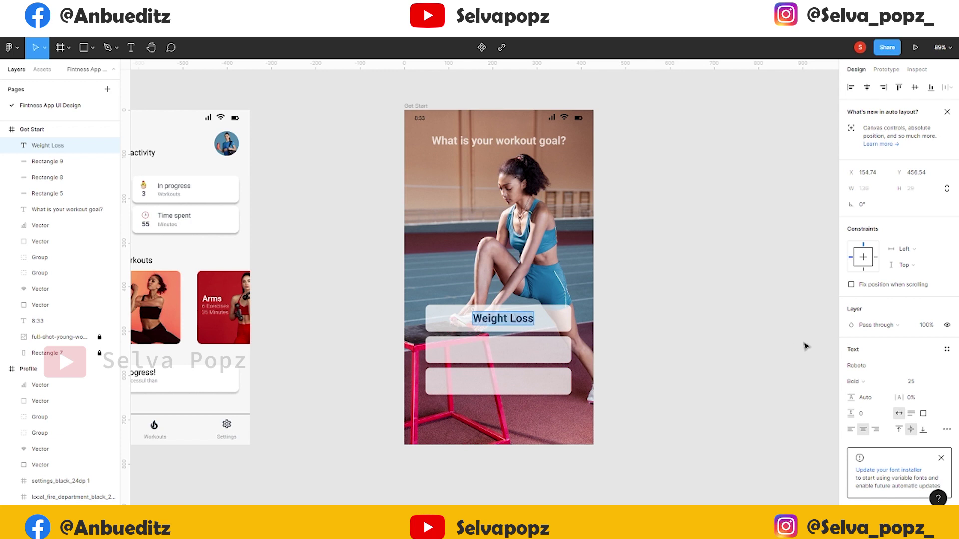
pyautogui.click(854, 381)
pyautogui.click(869, 227)
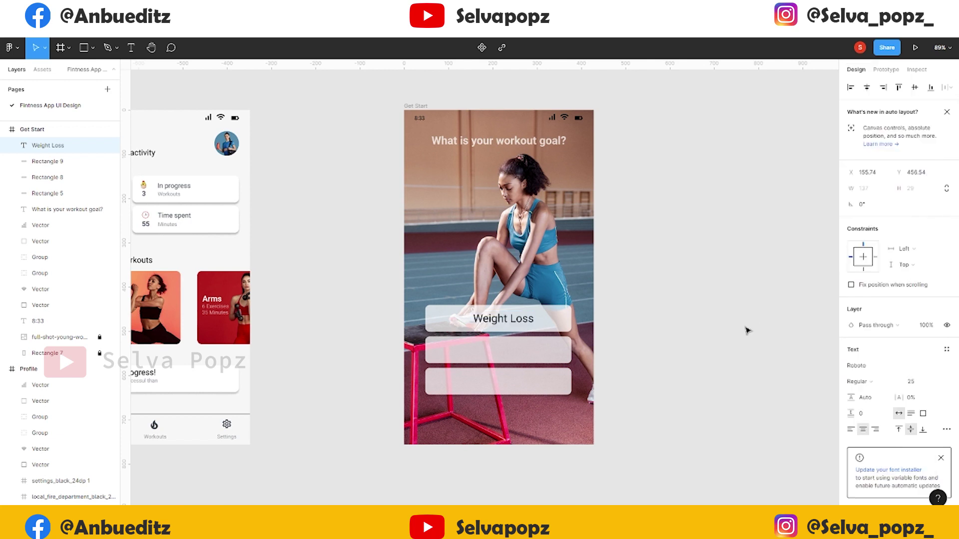
pyautogui.hotkey('ctrl', 'a')
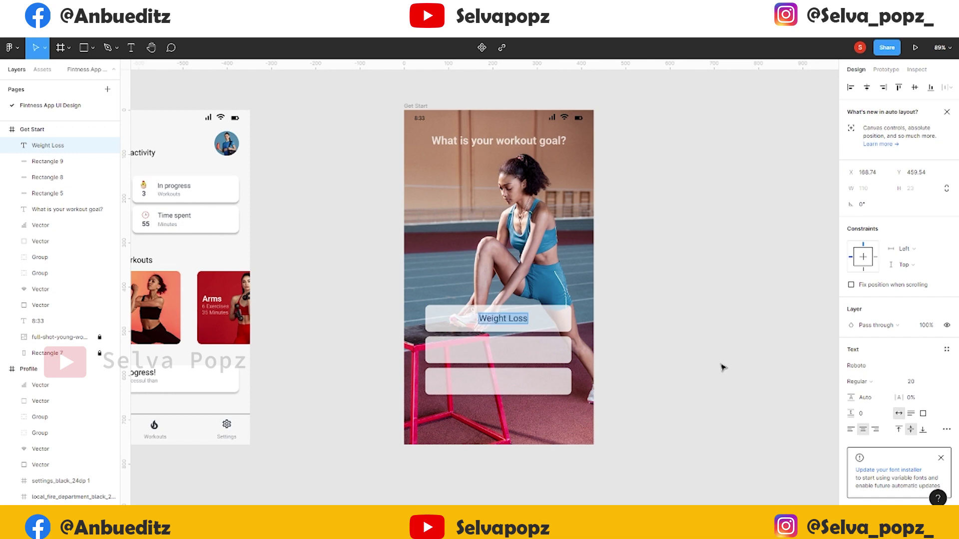
pyautogui.click(652, 432)
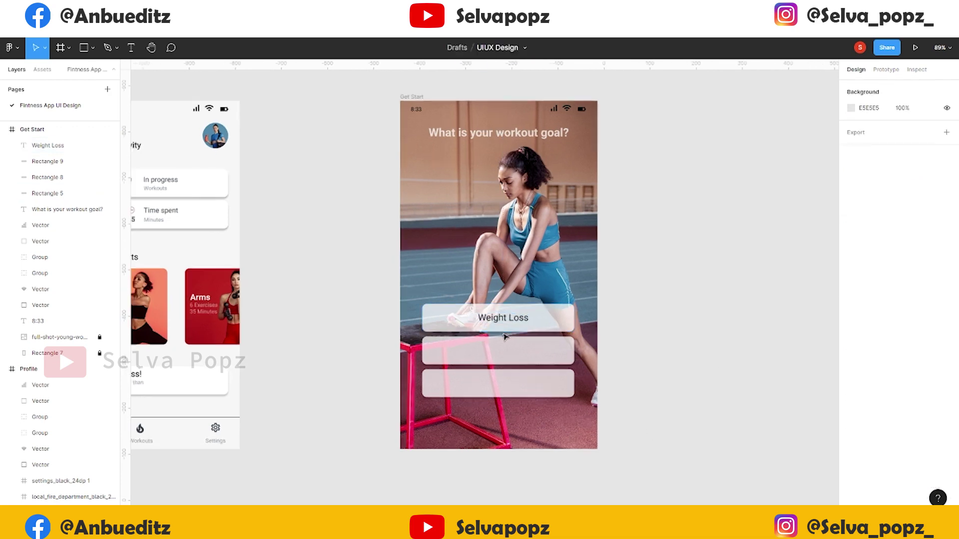
pyautogui.scroll(5, 503, 336)
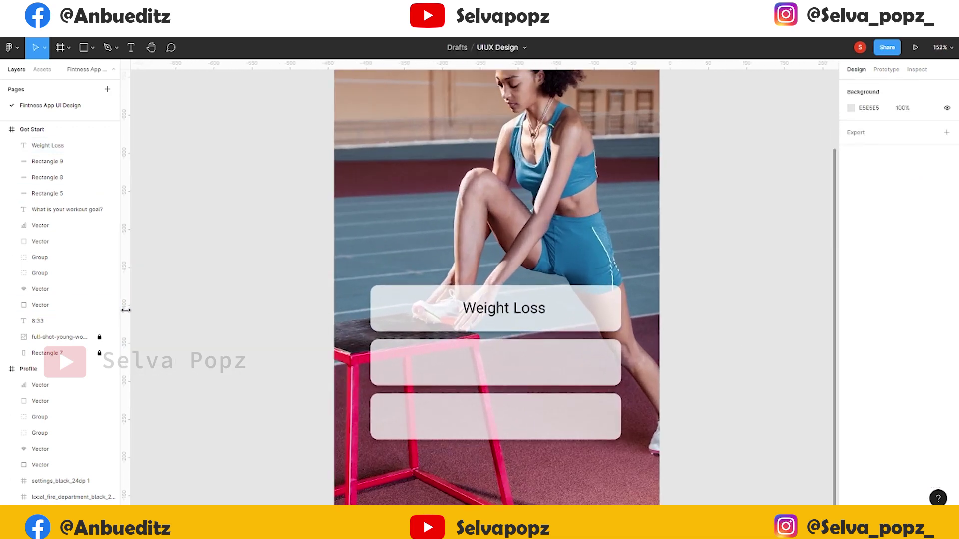
# Add a vertical guide and label the lower two cards 'Weight Gain' and 'Yoga'
pyautogui.moveTo(126, 310); pyautogui.dragTo(413, 305)
pyautogui.moveTo(483, 310)
pyautogui.mouseDown()
pyautogui.moveTo(435, 316)
pyautogui.moveTo(441, 423)
pyautogui.mouseUp()
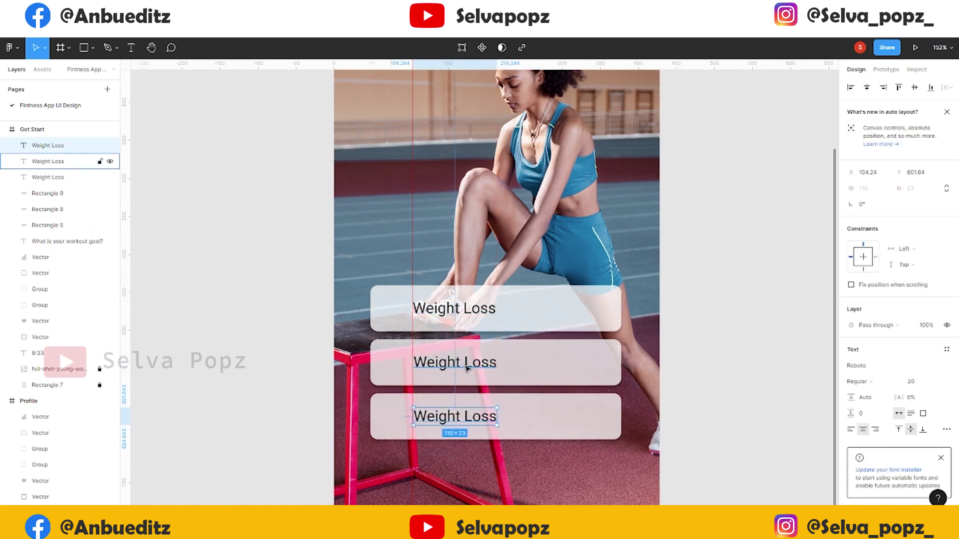
pyautogui.press('Return')
pyautogui.moveTo(467, 367); pyautogui.dragTo(499, 367)
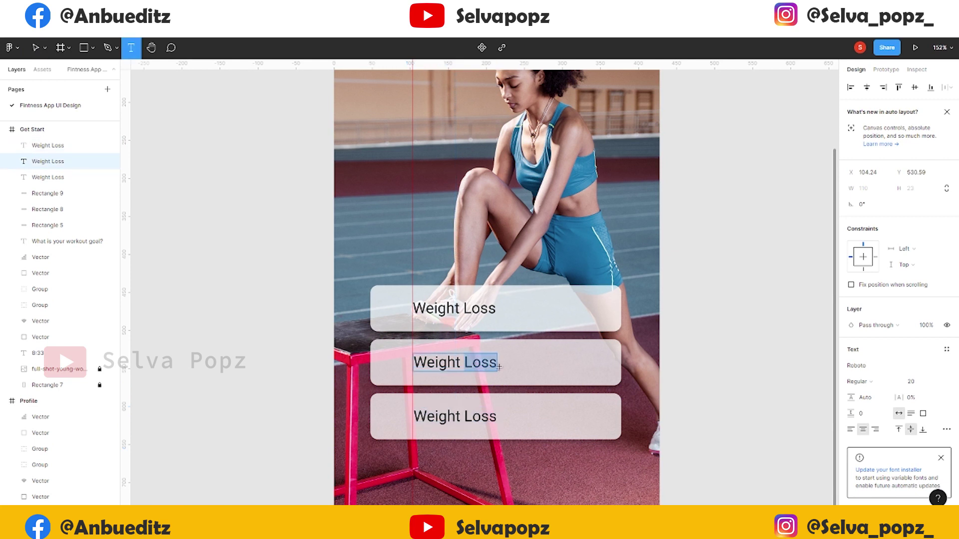
pyautogui.write('Gain')
pyautogui.press('Escape')
pyautogui.hotkey('shift', 'Tab')
pyautogui.press('Return')
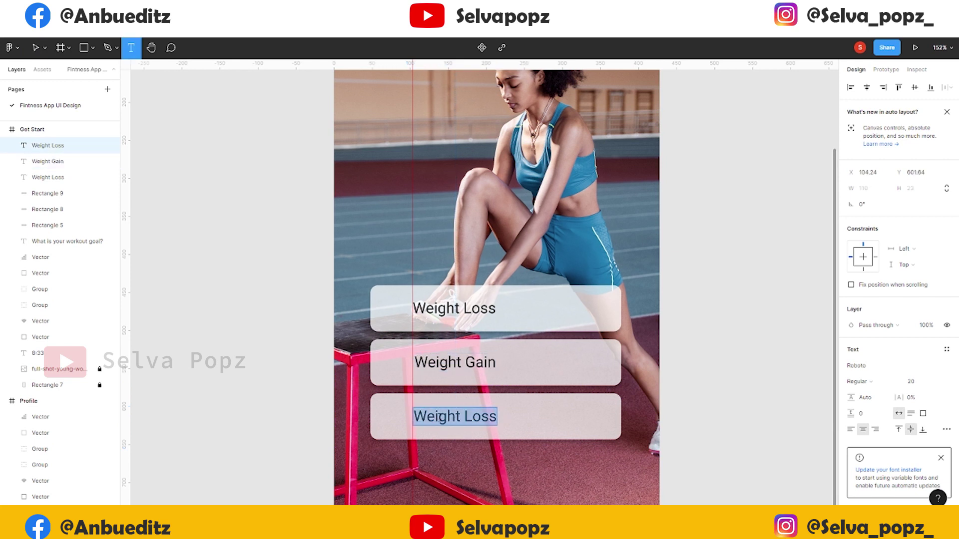
pyautogui.write('Yoga')
pyautogui.click(38, 49)
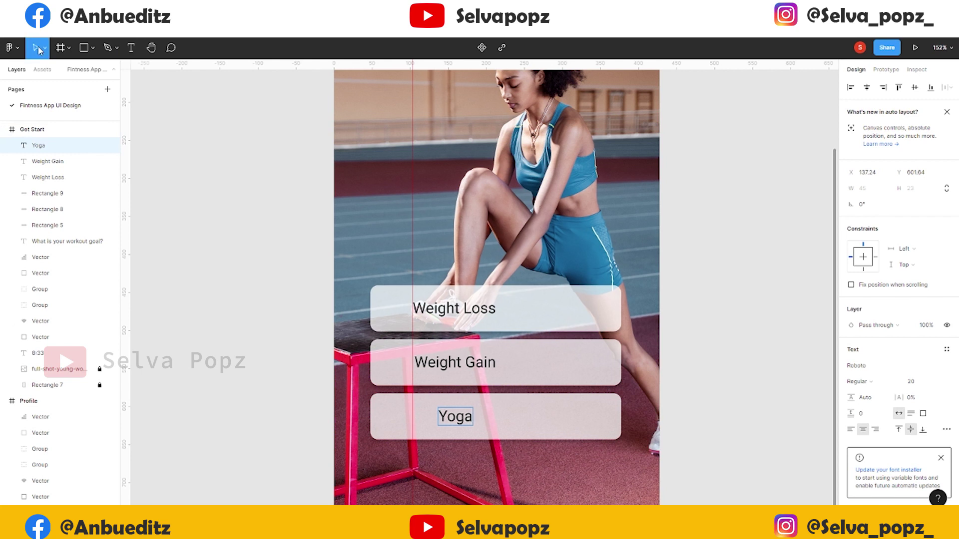
# Nudge the Yoga label into line, then shift all three labels further right
pyautogui.press('Escape')
pyautogui.hotkey('shift', 'Left')
pyautogui.hotkey('shift', 'Left')
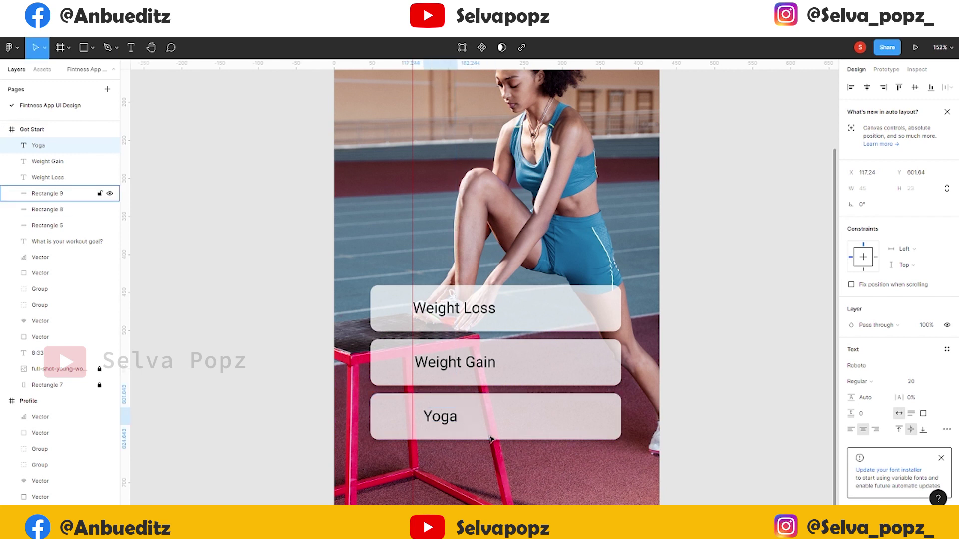
pyautogui.hotkey('shift', 'Left')
pyautogui.press('Left')
pyautogui.click(689, 355)
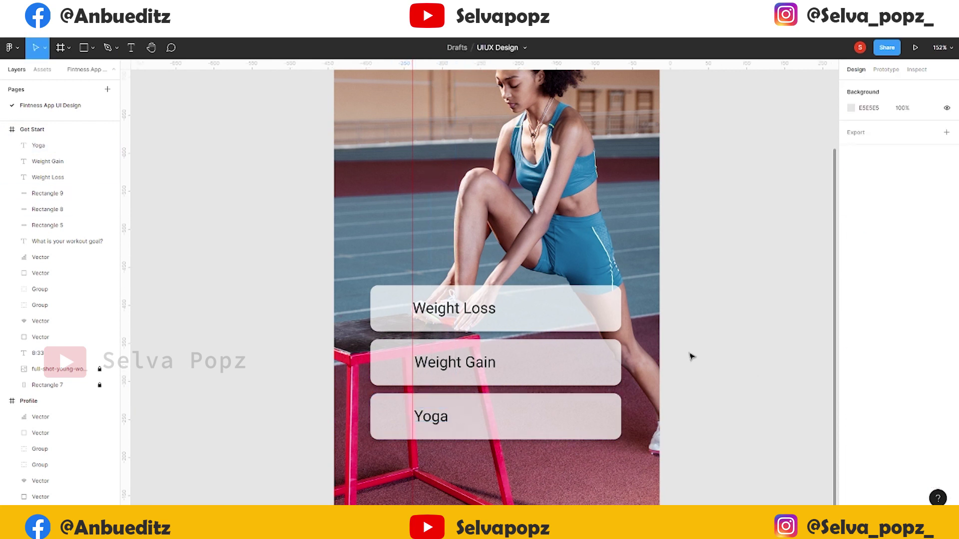
pyautogui.click(475, 309)
pyautogui.keyDown('shift'); pyautogui.click(455, 362); pyautogui.keyUp('shift')
pyautogui.keyDown('shift'); pyautogui.click(447, 402); pyautogui.keyUp('shift')
pyautogui.hotkey('shift', 'Right')
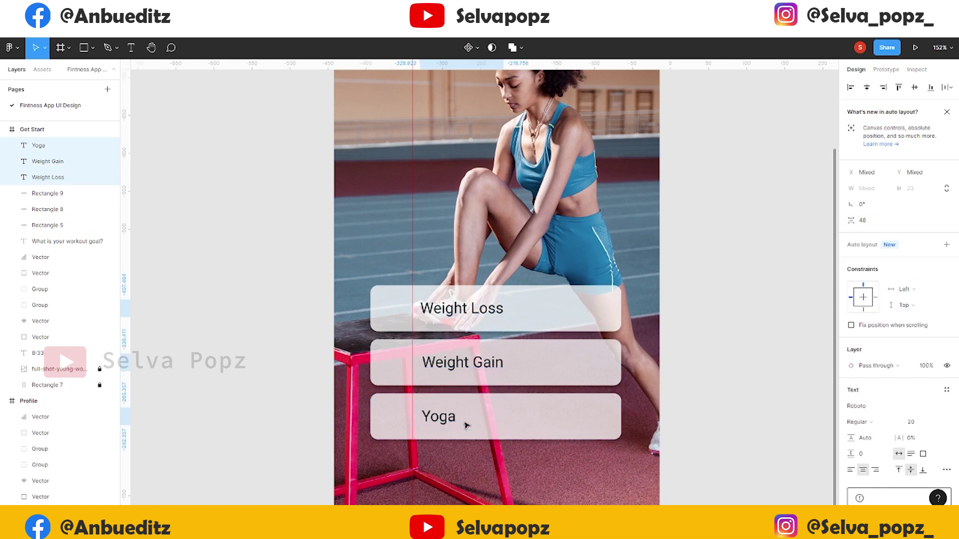
pyautogui.hotkey('shift', 'Right')
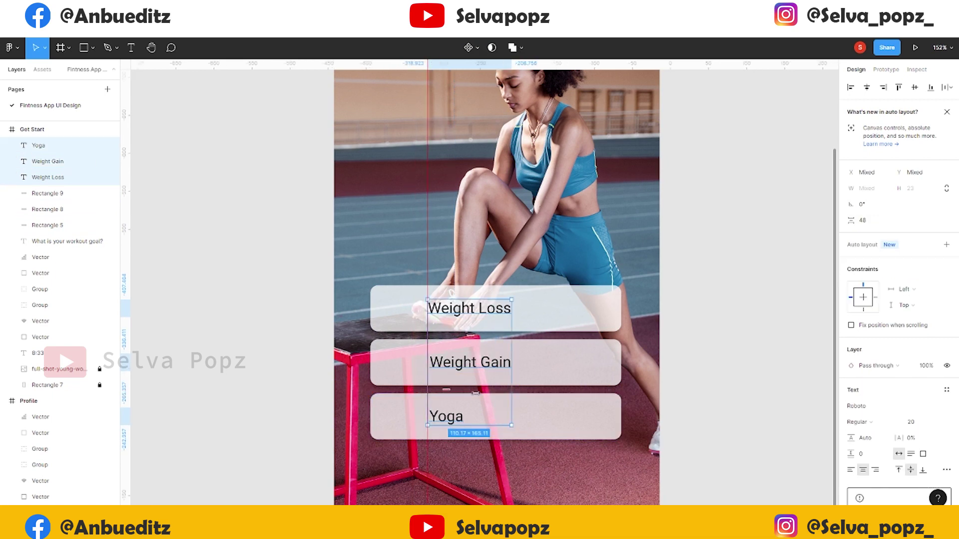
pyautogui.click(709, 358)
# Drag the scale icon SVG from File Explorer onto the design
pyautogui.scroll(-2, 523, 334)
pyautogui.scroll(-1, 524, 334)
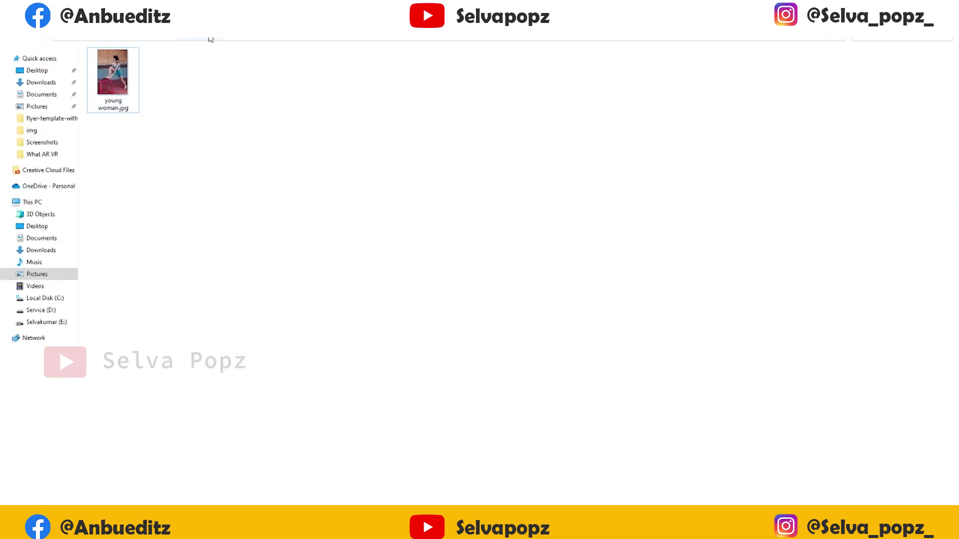
pyautogui.moveTo(125, 86)
pyautogui.mouseDown()
pyautogui.moveTo(358, 338)
pyautogui.moveTo(434, 317)
pyautogui.mouseUp()
# Resize the scale icon to 40×40 and position it left of the Weight Loss label
pyautogui.scroll(5, 437, 320)
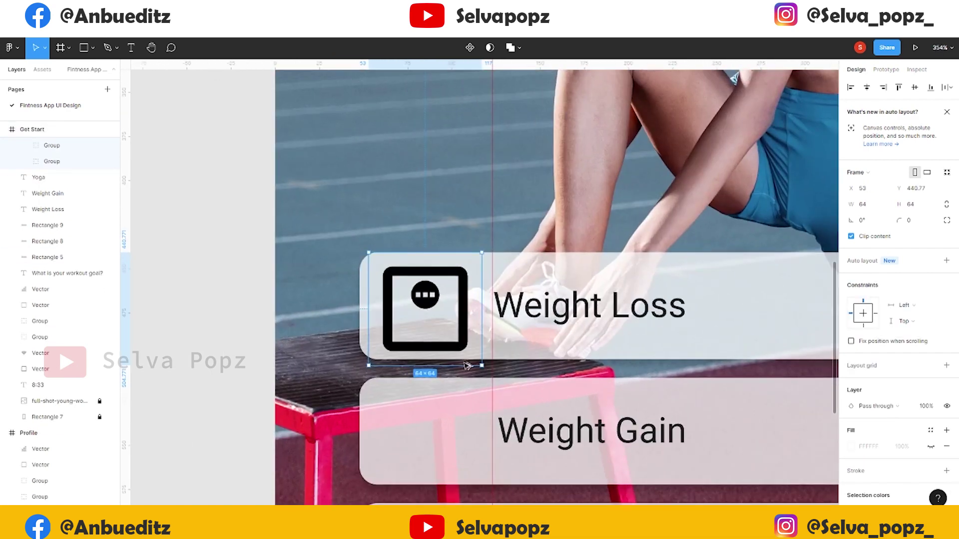
pyautogui.moveTo(481, 366); pyautogui.dragTo(458, 348)
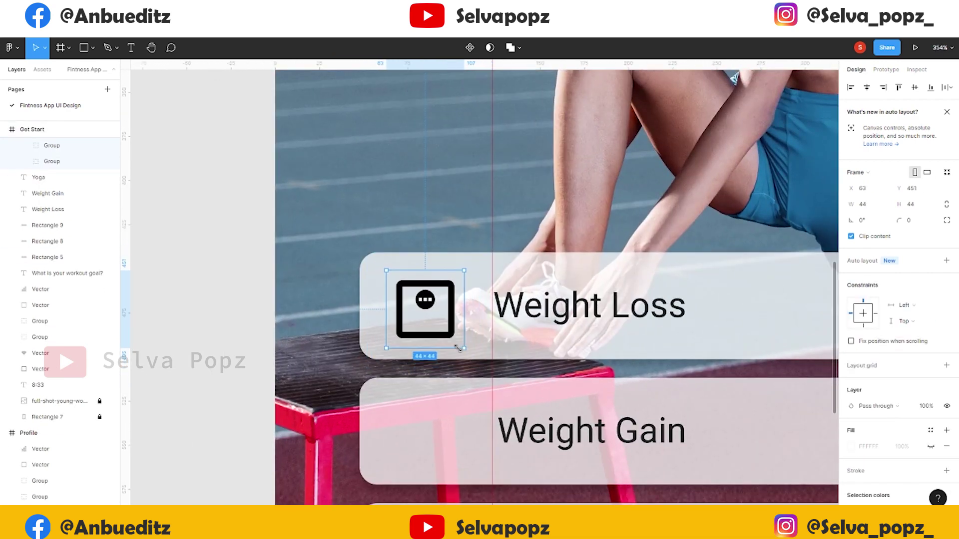
pyautogui.write('0')
pyautogui.press('Tab')
pyautogui.write('40')
pyautogui.press('Return')
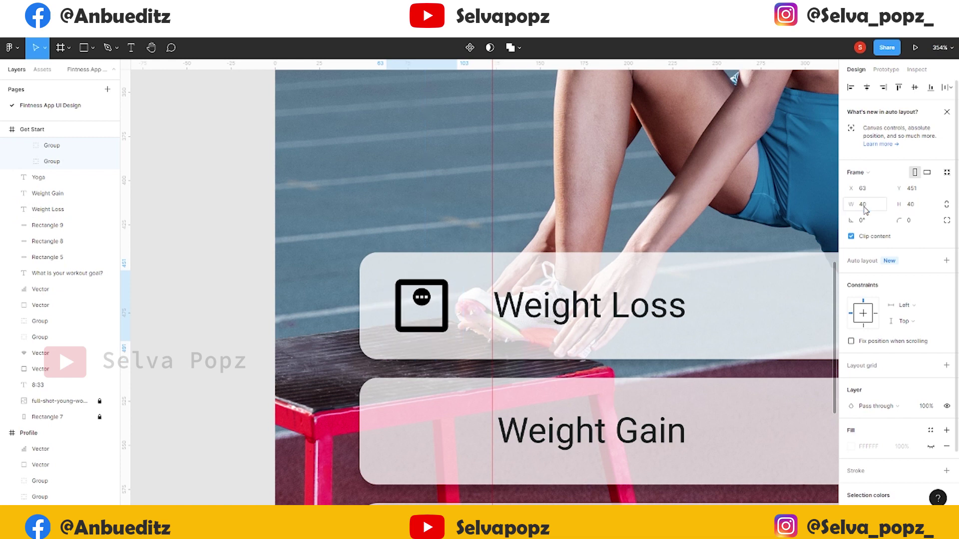
pyautogui.moveTo(445, 313); pyautogui.dragTo(452, 316)
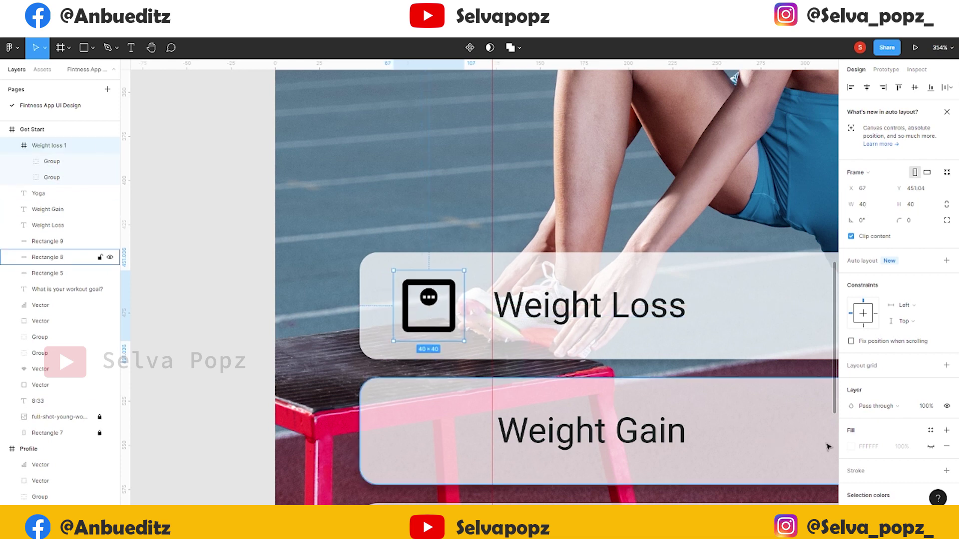
pyautogui.scroll(-3, 894, 349)
pyautogui.click(851, 433)
pyautogui.click(253, 319)
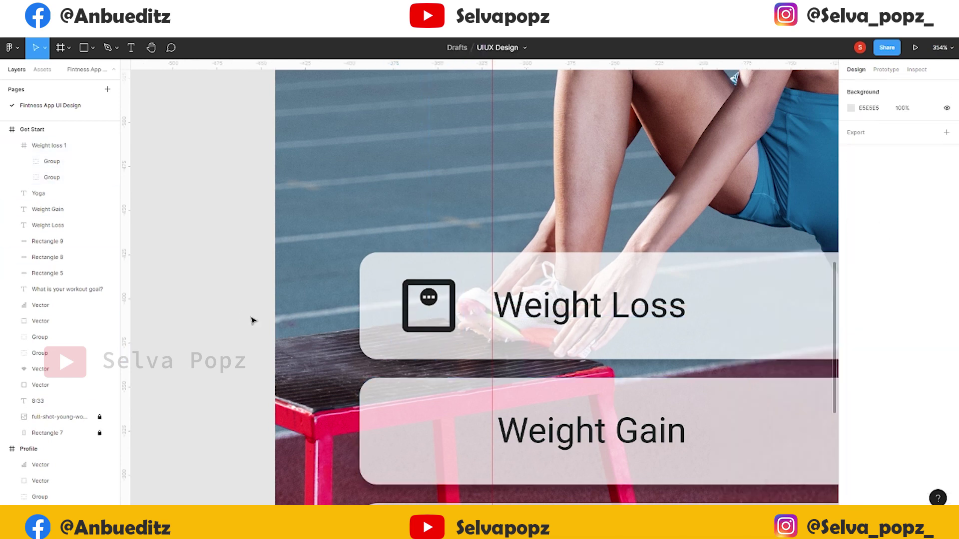
pyautogui.scroll(-5, 252, 318)
pyautogui.click(352, 316)
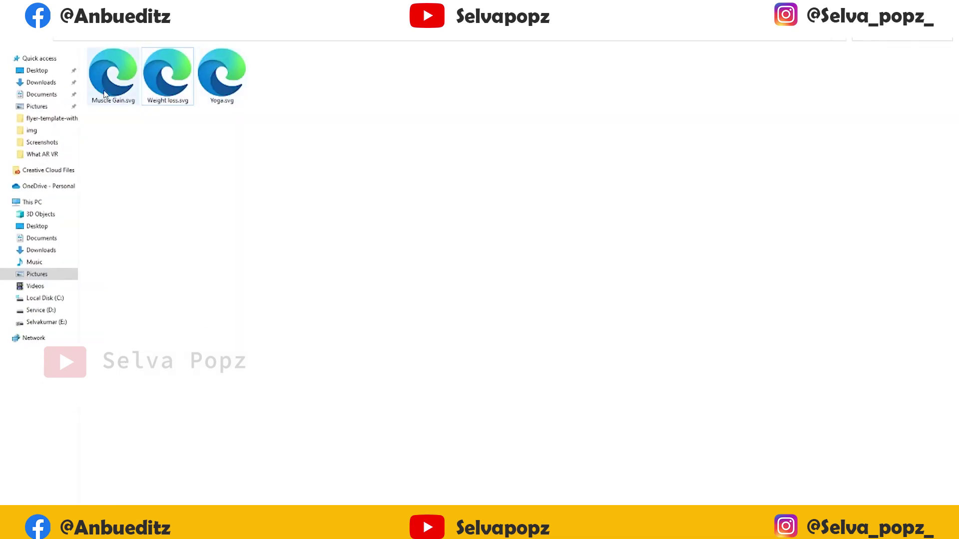
# Bring in the dumbbell icon and place it in the Weight Gain button
pyautogui.moveTo(112, 70); pyautogui.dragTo(210, 360)
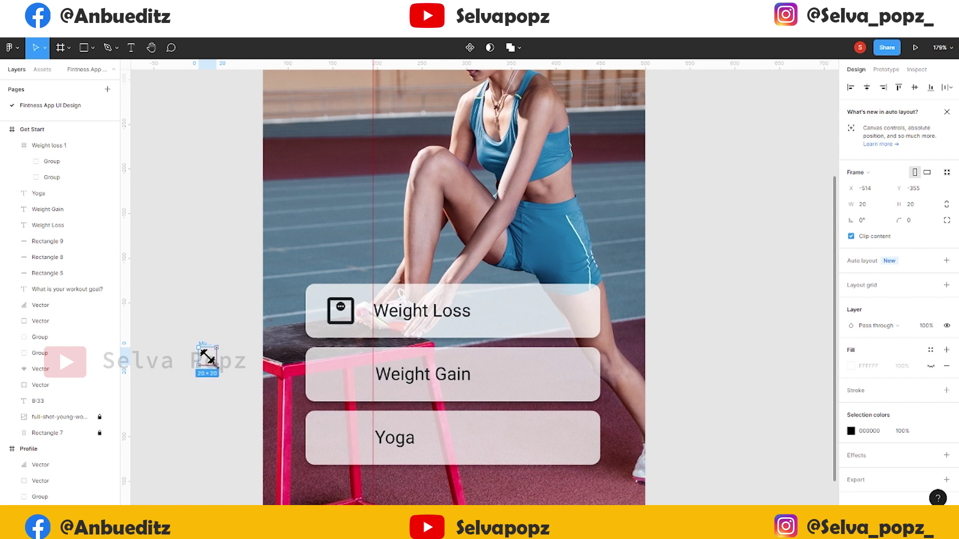
pyautogui.moveTo(210, 361)
pyautogui.mouseDown()
pyautogui.moveTo(373, 392)
pyautogui.moveTo(348, 384)
pyautogui.mouseUp()
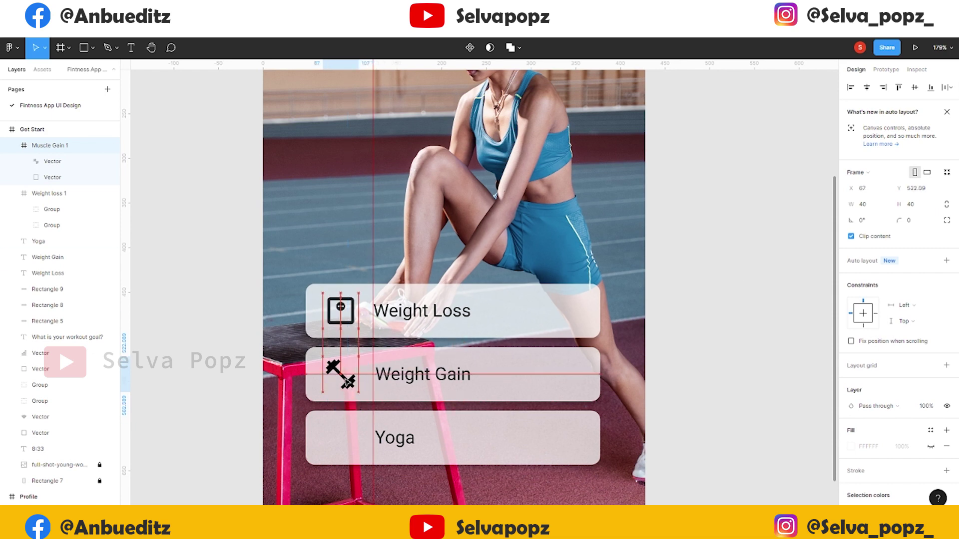
pyautogui.click(851, 446)
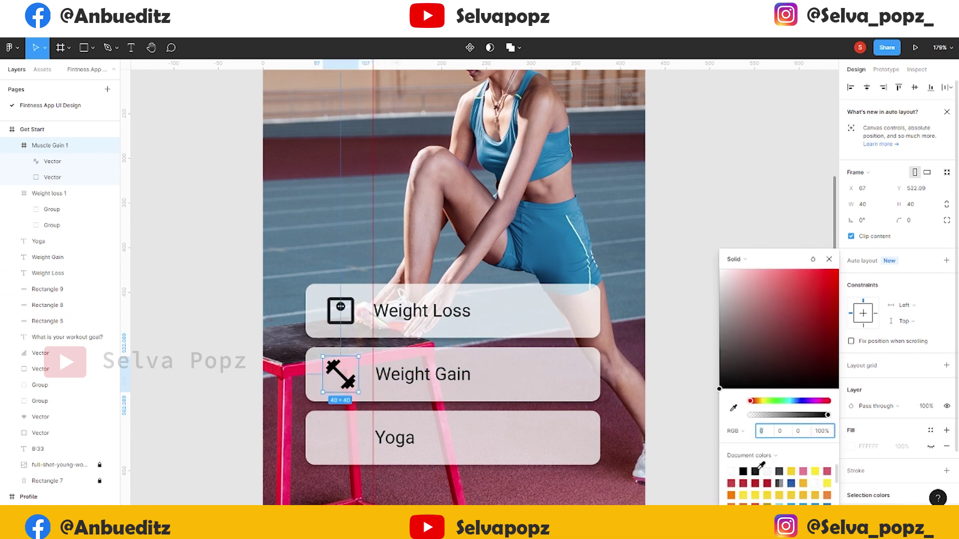
pyautogui.click(649, 256)
pyautogui.scroll(-2, 669, 299)
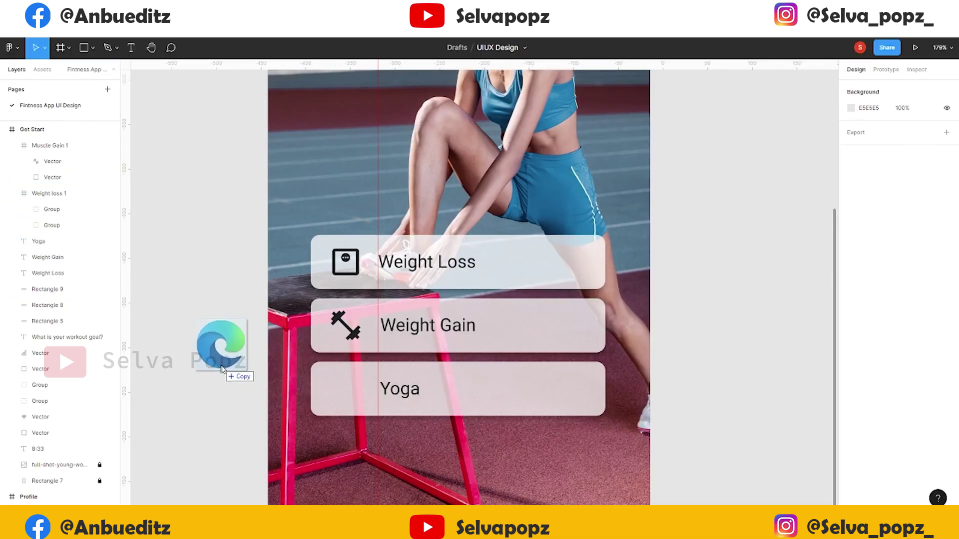
# Bring in the meditation icon, size it 40×40, place it in the Yoga button and set its colour
pyautogui.moveTo(222, 75); pyautogui.dragTo(218, 362)
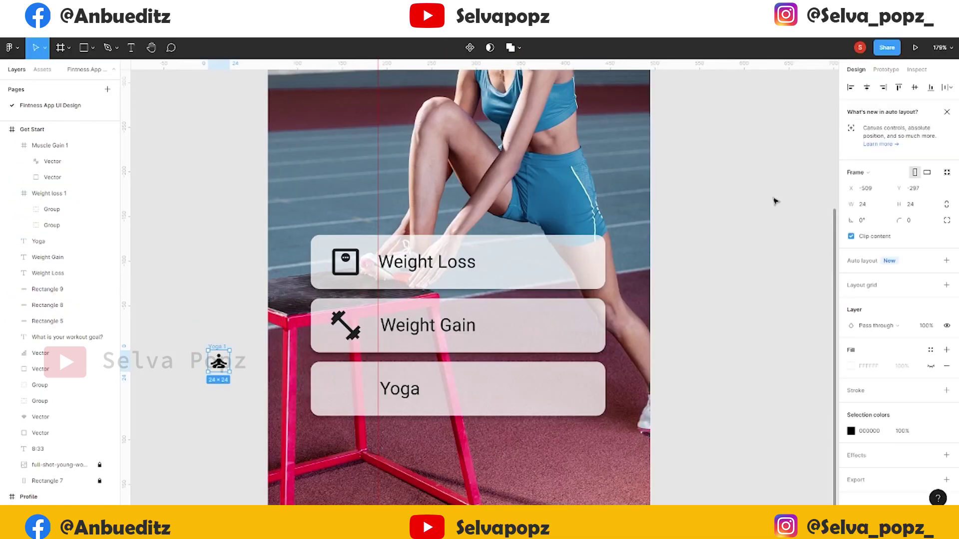
pyautogui.write('40')
pyautogui.press('Tab')
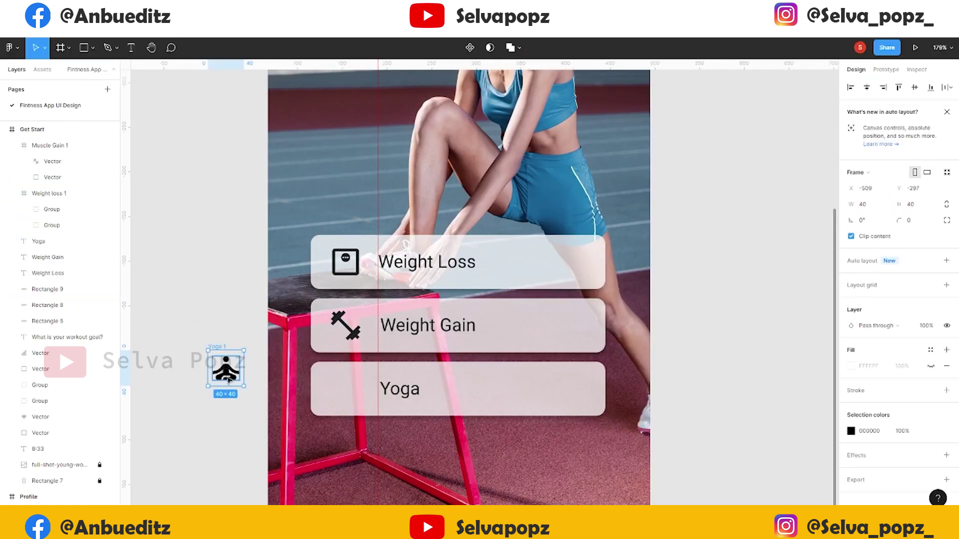
pyautogui.moveTo(225, 369); pyautogui.dragTo(345, 389)
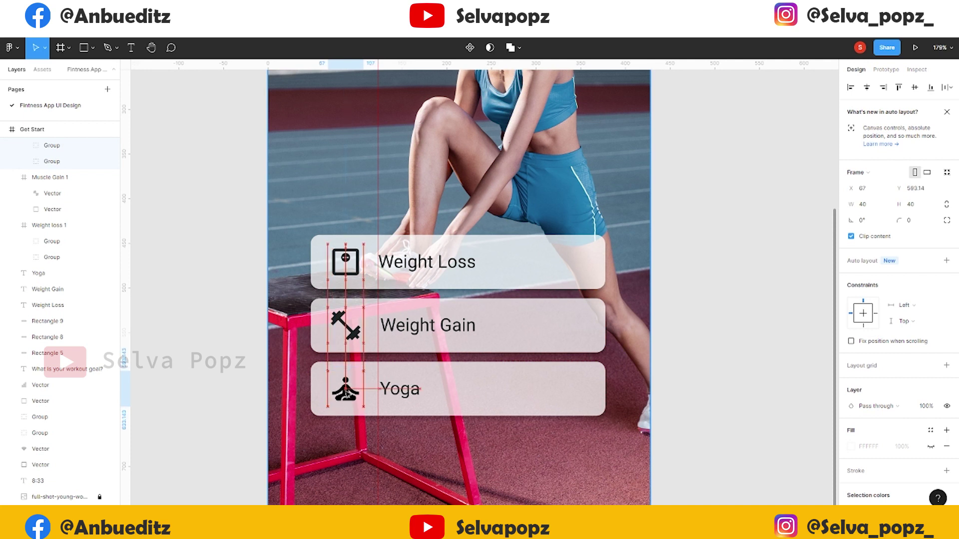
pyautogui.click(226, 332)
pyautogui.click(348, 398)
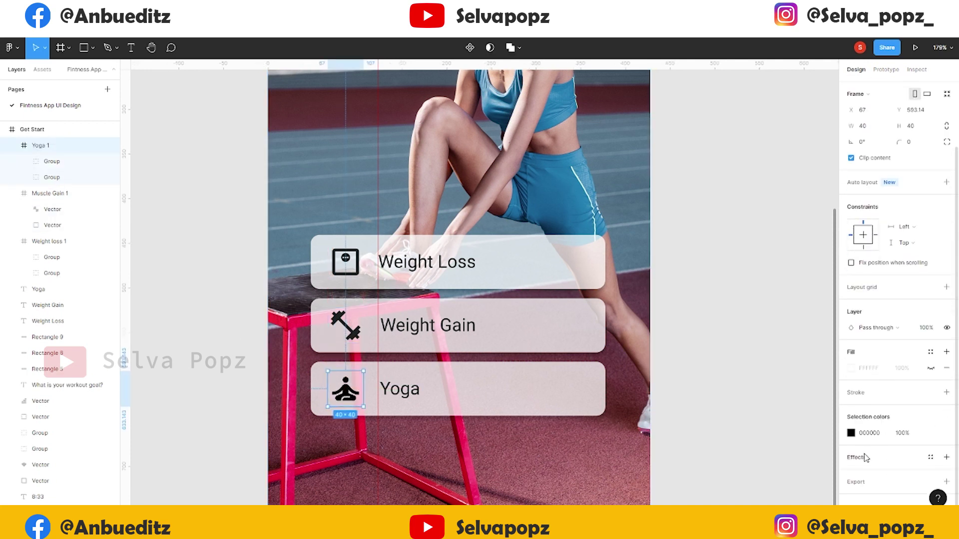
pyautogui.click(850, 433)
pyautogui.click(753, 466)
pyautogui.press('Escape')
# Resize the Weight Loss, Weight Gain and Yoga icons to 30×30
pyautogui.scroll(-5, 435, 367)
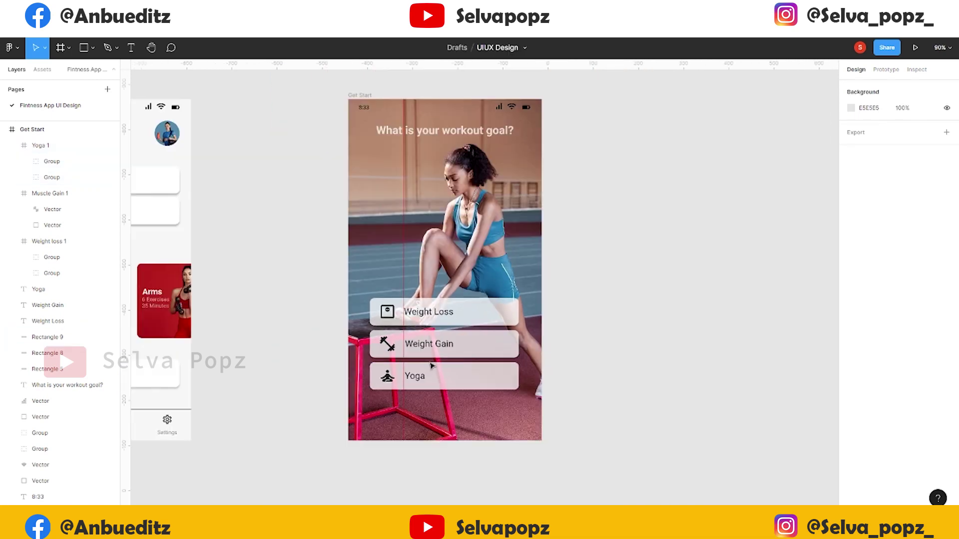
pyautogui.scroll(5, 387, 316)
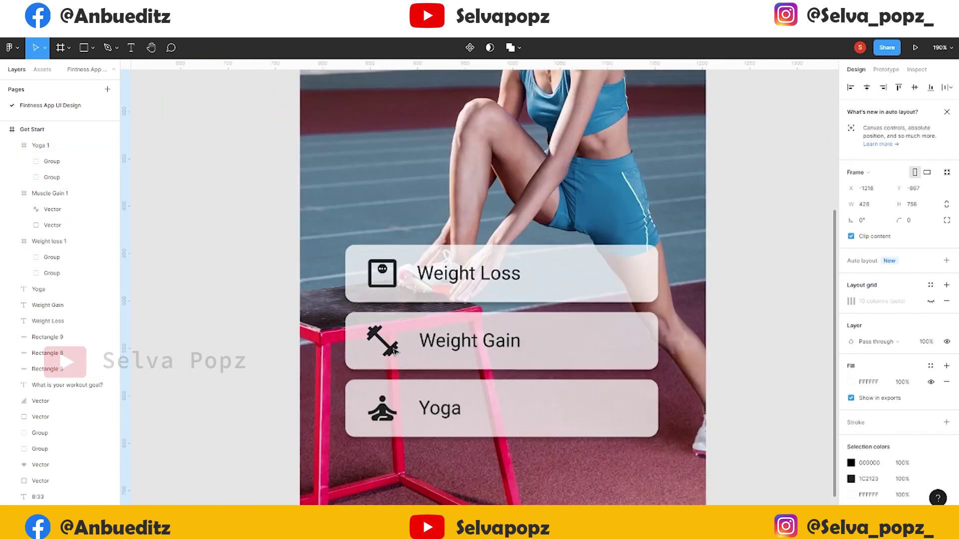
pyautogui.keyDown('shift'); pyautogui.click(380, 340); pyautogui.keyUp('shift')
pyautogui.keyDown('shift'); pyautogui.click(380, 418); pyautogui.keyUp('shift')
pyautogui.click(863, 204)
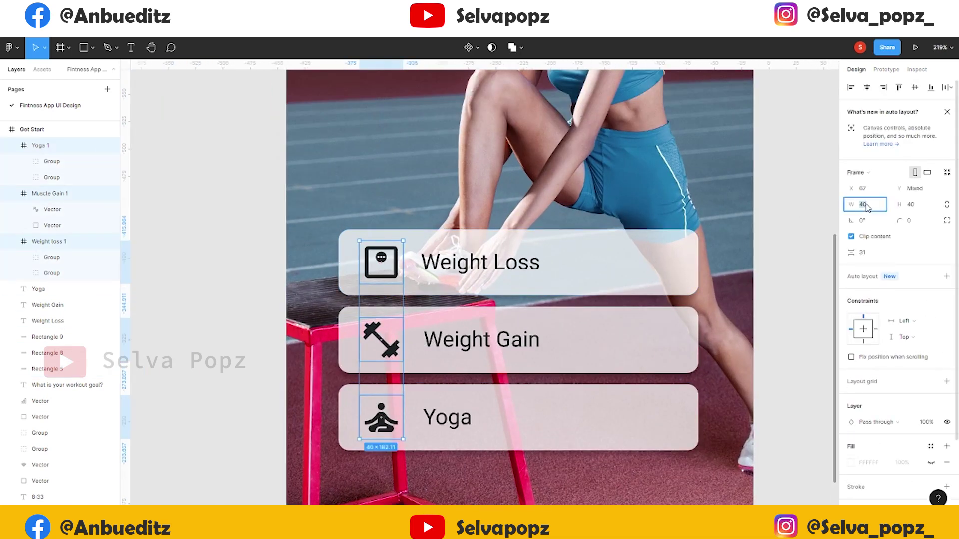
pyautogui.write('30')
pyautogui.press('Return')
pyautogui.press('Escape')
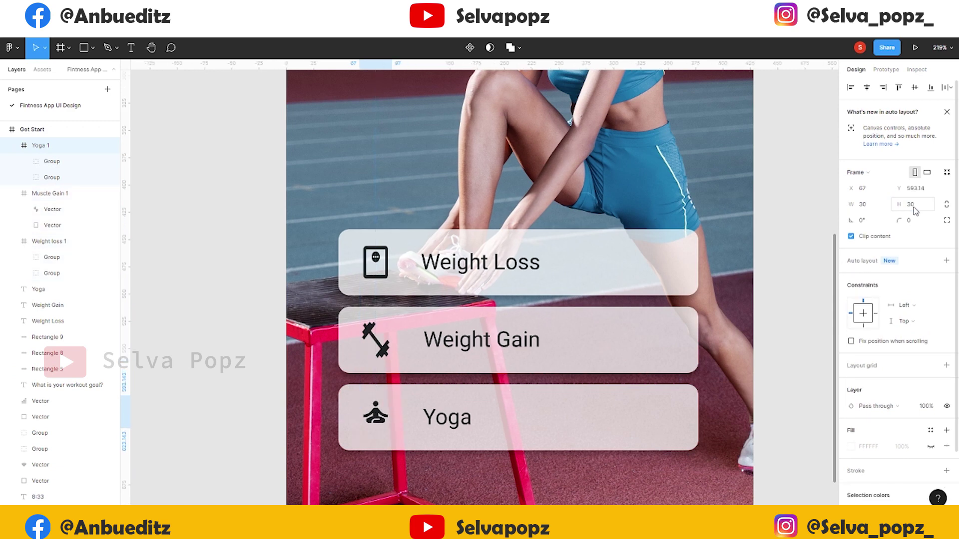
pyautogui.press('Tab')
pyautogui.press('Escape')
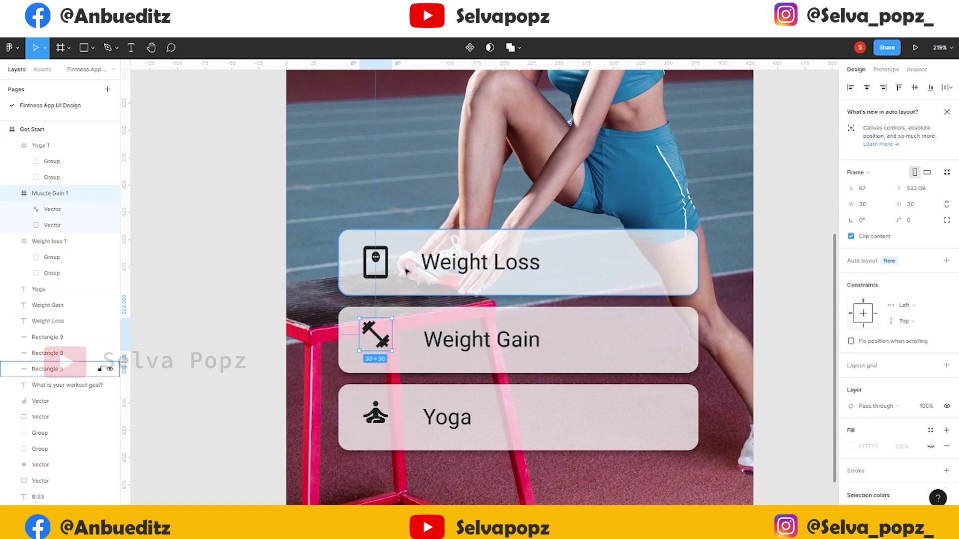
pyautogui.press('Tab')
pyautogui.write('30')
pyautogui.press('Return')
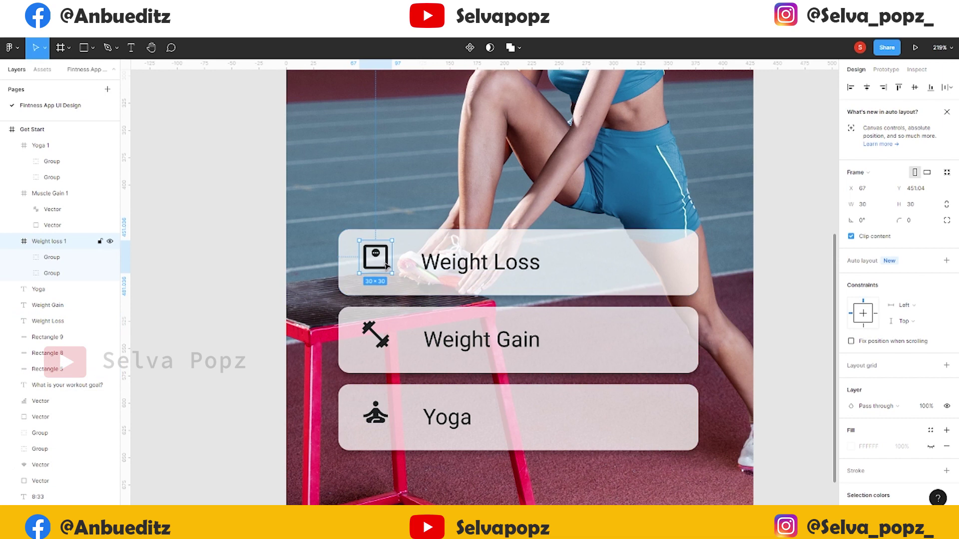
# Check each icon's new size, then zoom out to review the Get Start screen
pyautogui.click(386, 336)
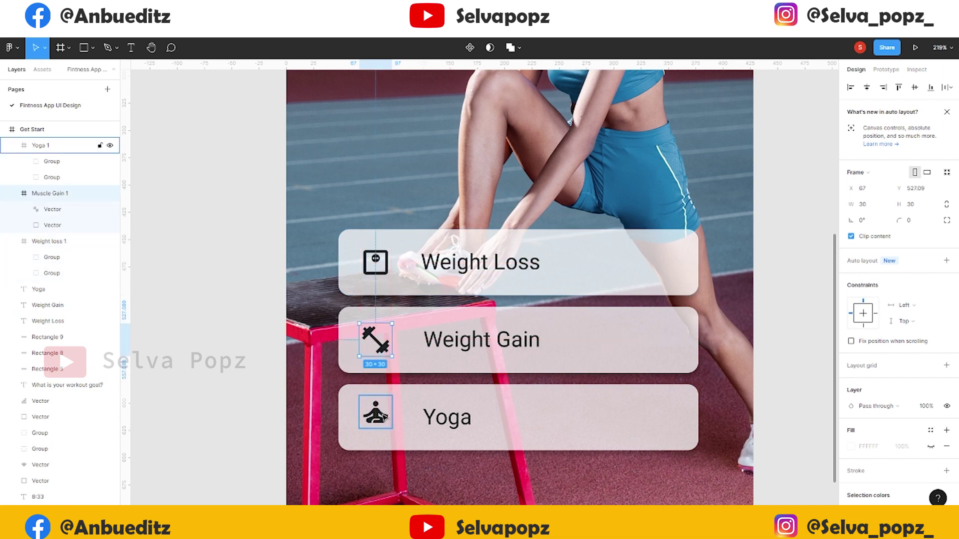
pyautogui.click(375, 414)
pyautogui.click(231, 325)
pyautogui.scroll(-2, 435, 344)
pyautogui.scroll(-5, 435, 345)
pyautogui.scroll(-3, 436, 345)
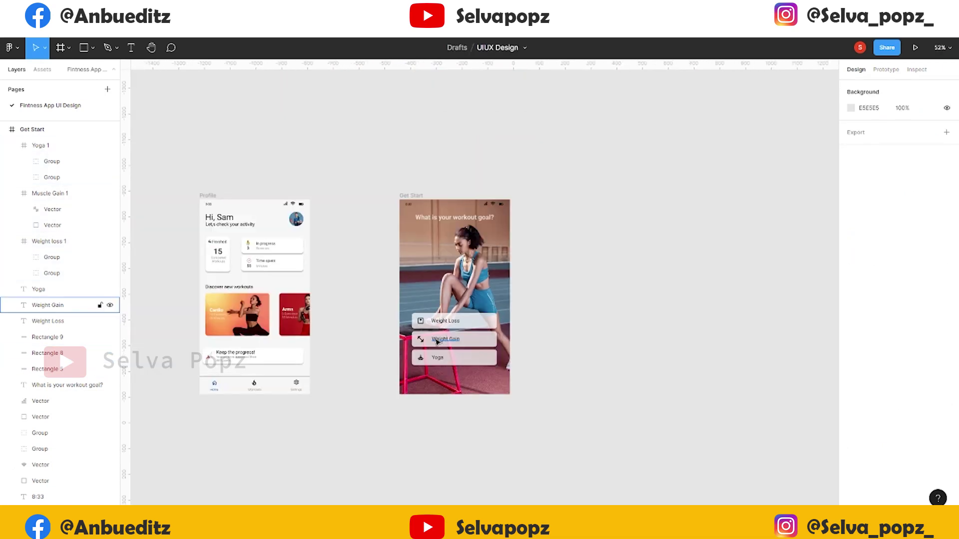
pyautogui.scroll(1, 539, 372)
pyautogui.scroll(1, 539, 371)
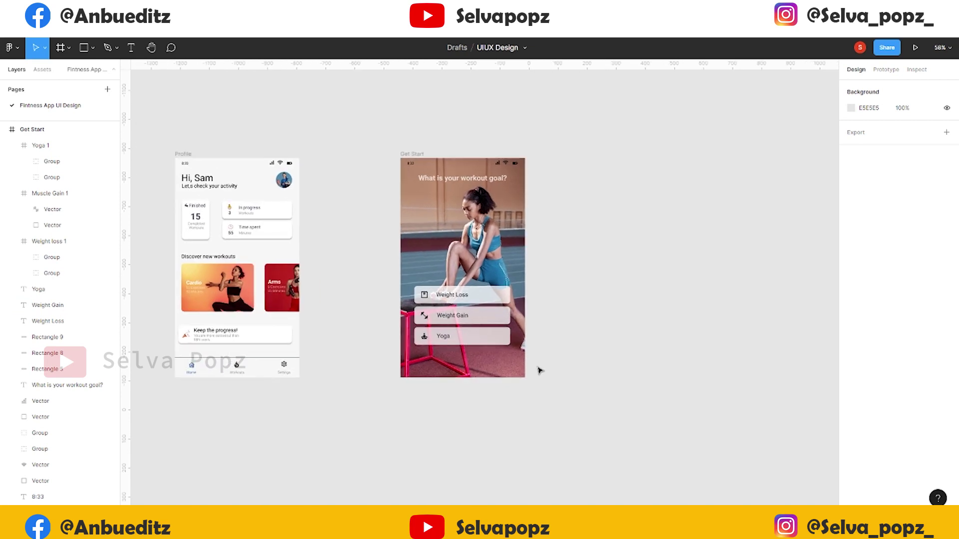
pyautogui.scroll(1, 523, 310)
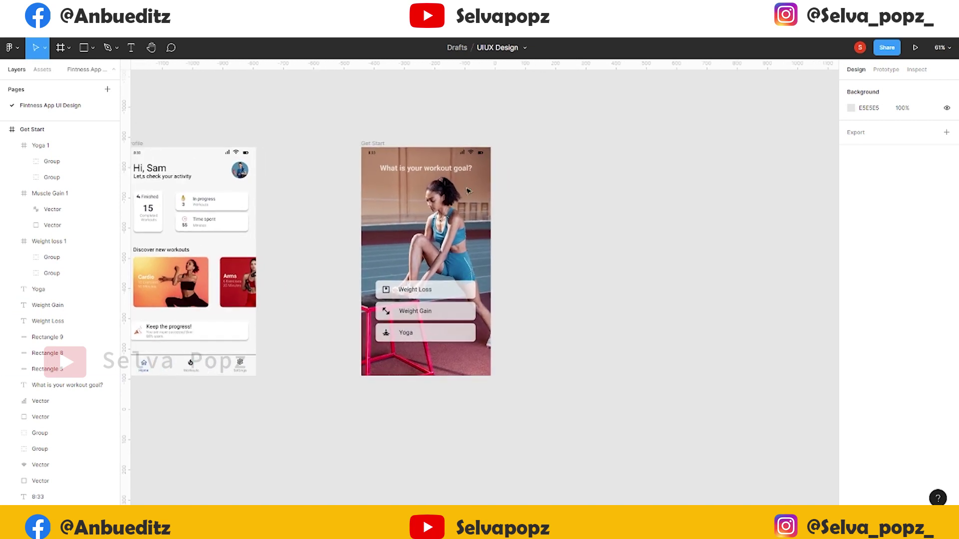
pyautogui.scroll(1, 523, 233)
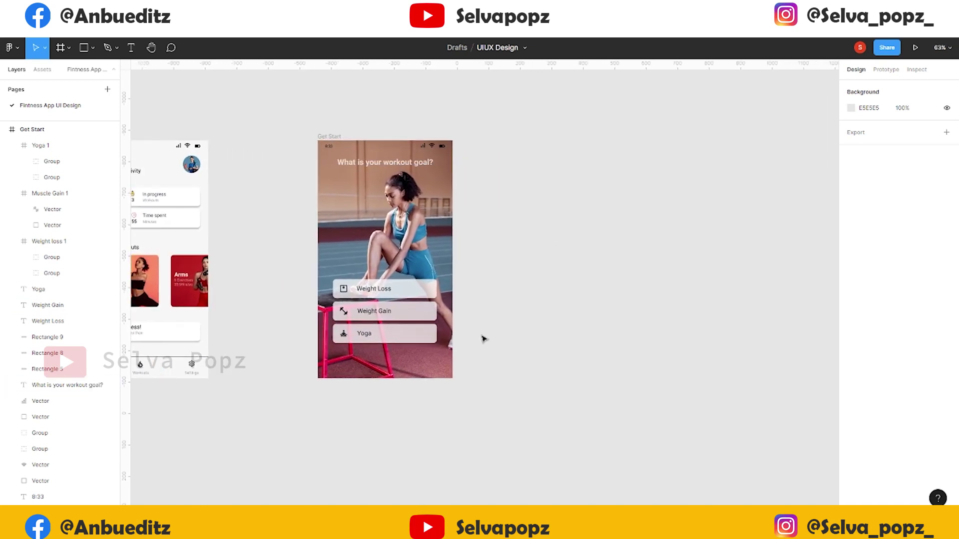
# Duplicate the Yoga button background below it, then narrow and centre the copy
pyautogui.moveTo(387, 333); pyautogui.dragTo(390, 361)
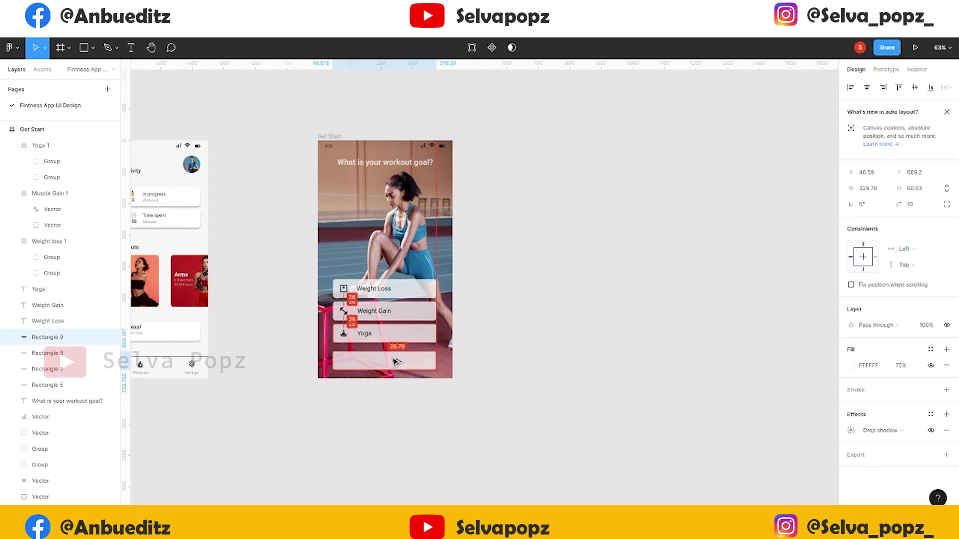
pyautogui.scroll(5, 392, 384)
pyautogui.moveTo(260, 334); pyautogui.dragTo(285, 334)
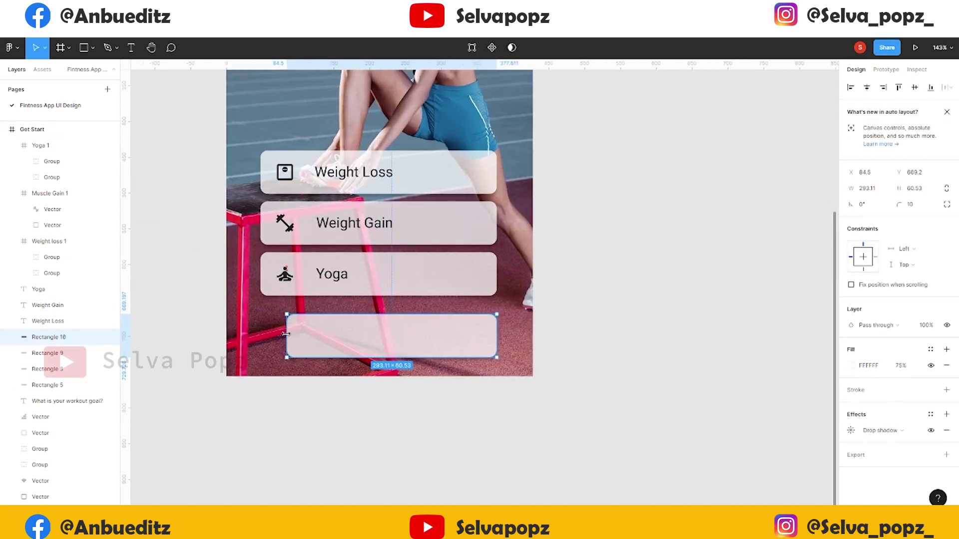
pyautogui.moveTo(495, 337); pyautogui.dragTo(468, 337)
pyautogui.moveTo(404, 343); pyautogui.dragTo(406, 343)
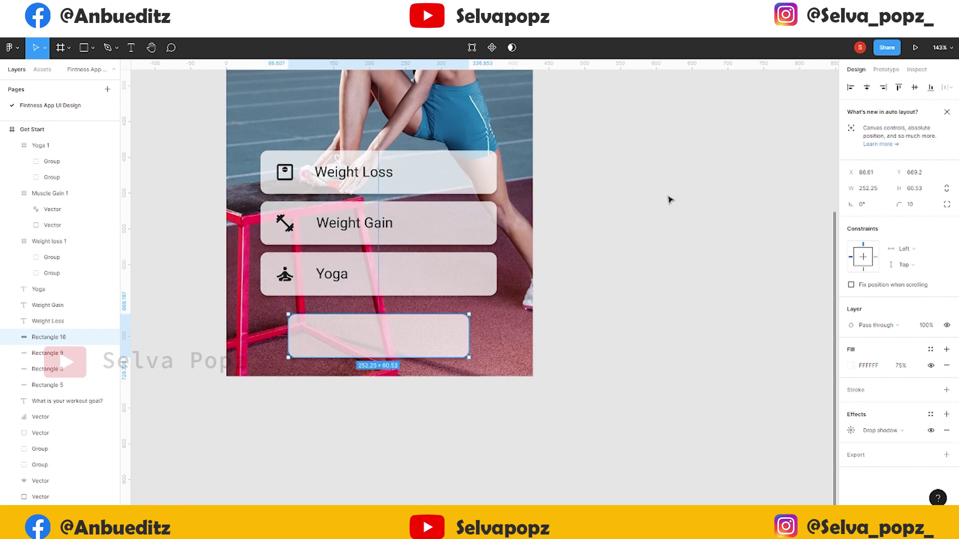
pyautogui.click(410, 344)
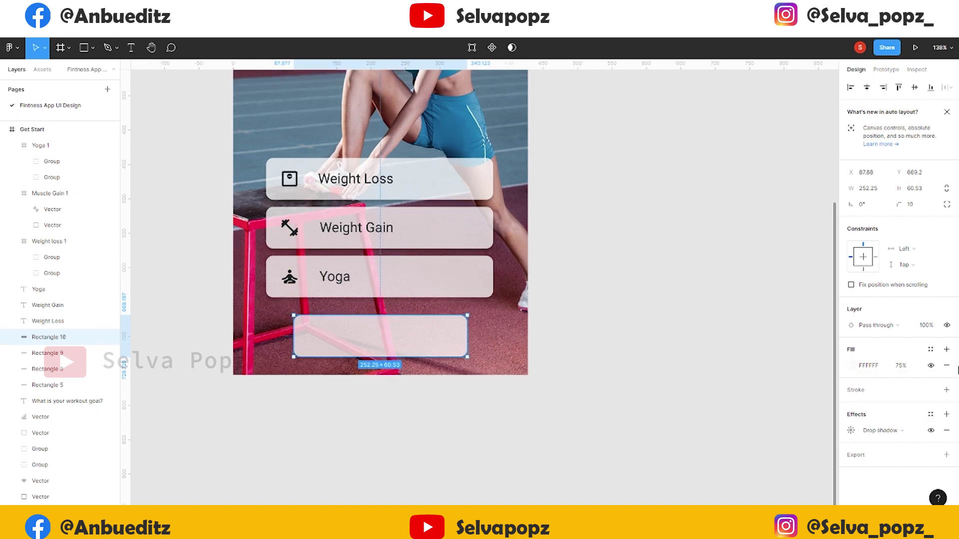
# Remove the rectangle's fill and give it a white 3px outline
pyautogui.click(946, 365)
pyautogui.click(947, 374)
pyautogui.click(851, 390)
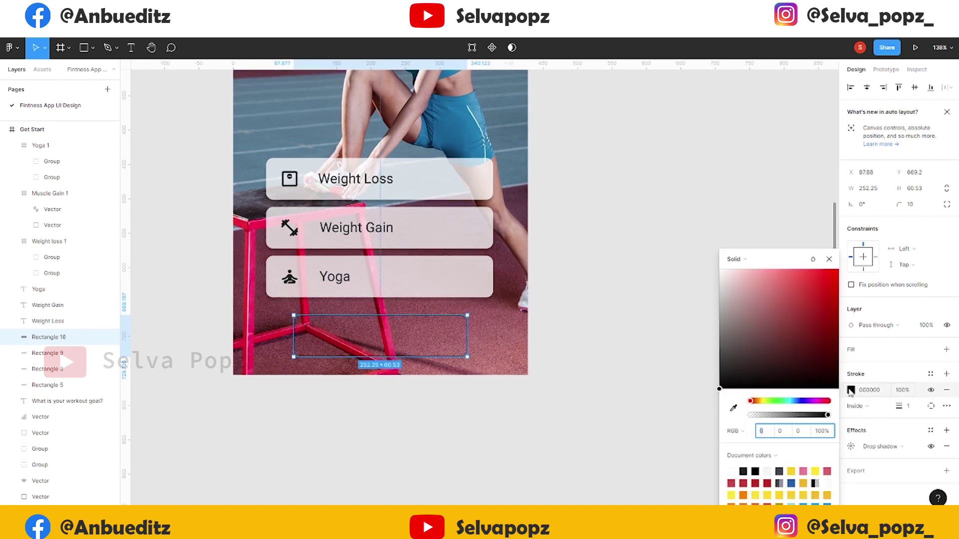
pyautogui.click(790, 483)
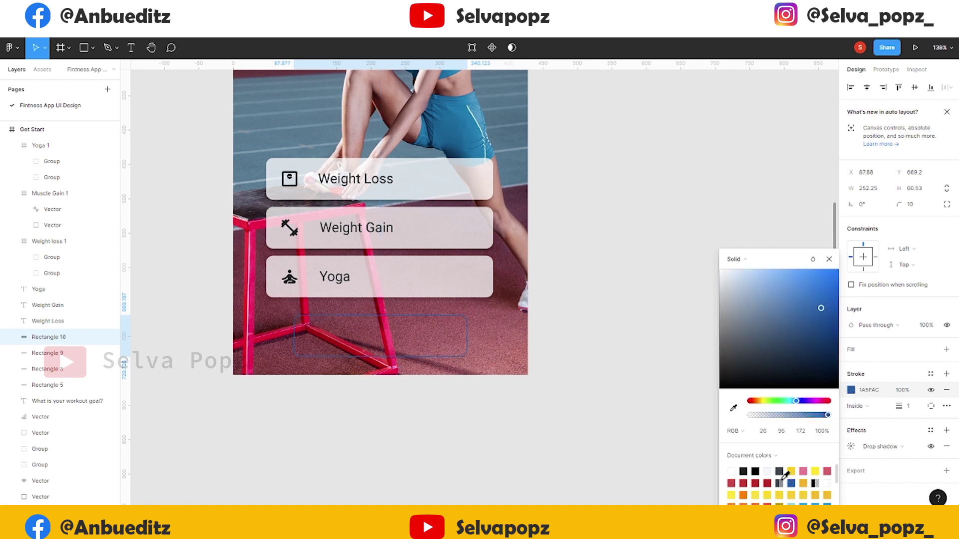
pyautogui.click(731, 471)
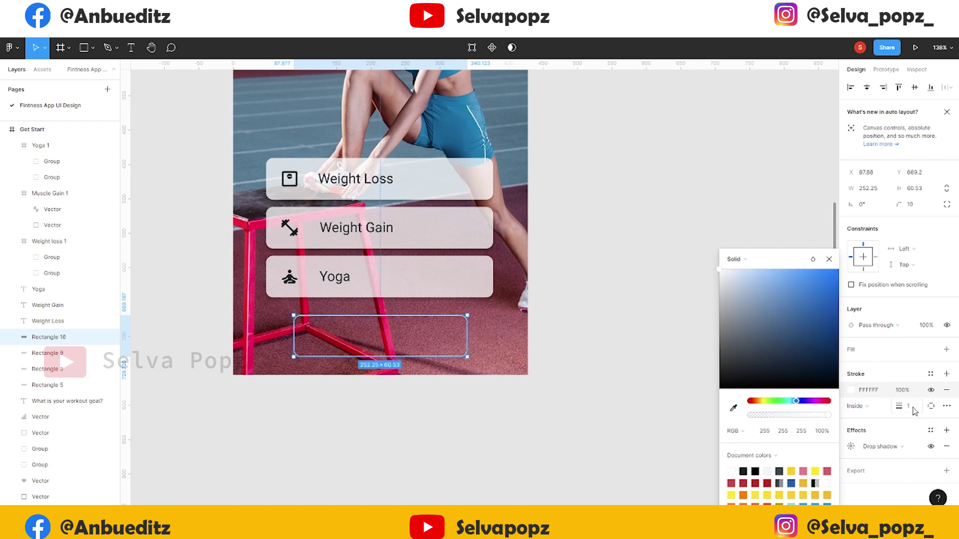
pyautogui.click(906, 406)
pyautogui.write('5')
pyautogui.press('Return')
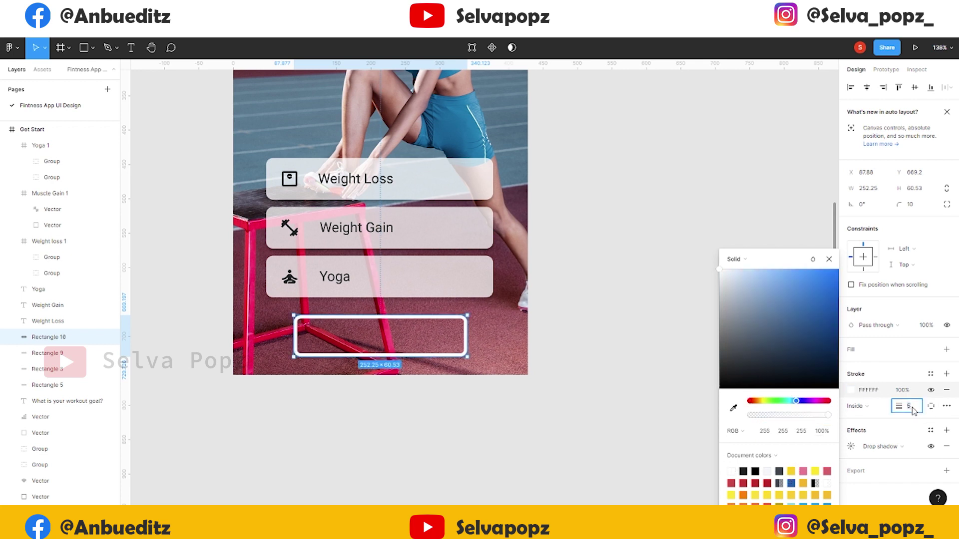
pyautogui.write('3')
pyautogui.press('Return')
# Copy the Weight Gain label into the rectangle and retype it as 'Get Started'
pyautogui.click(569, 422)
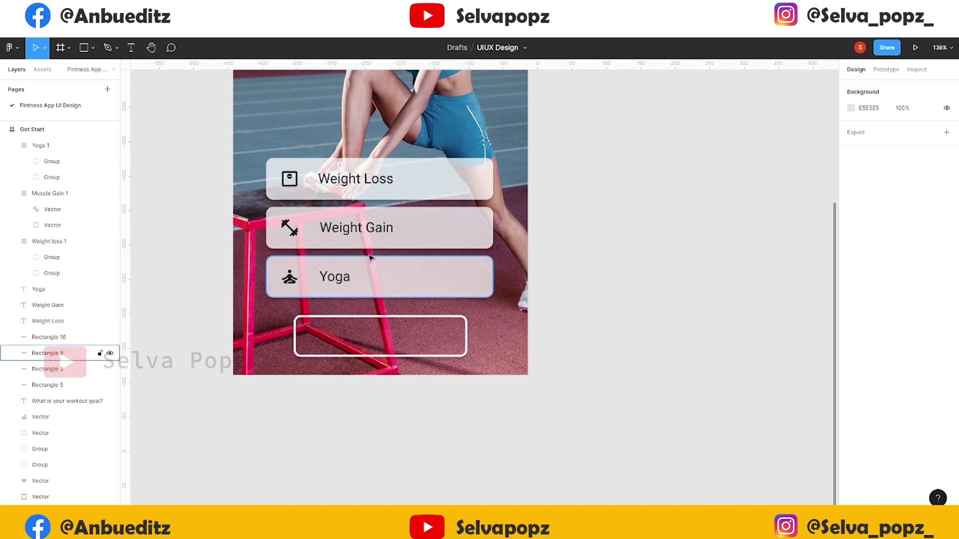
pyautogui.moveTo(375, 233); pyautogui.dragTo(394, 343)
pyautogui.doubleClick(392, 340)
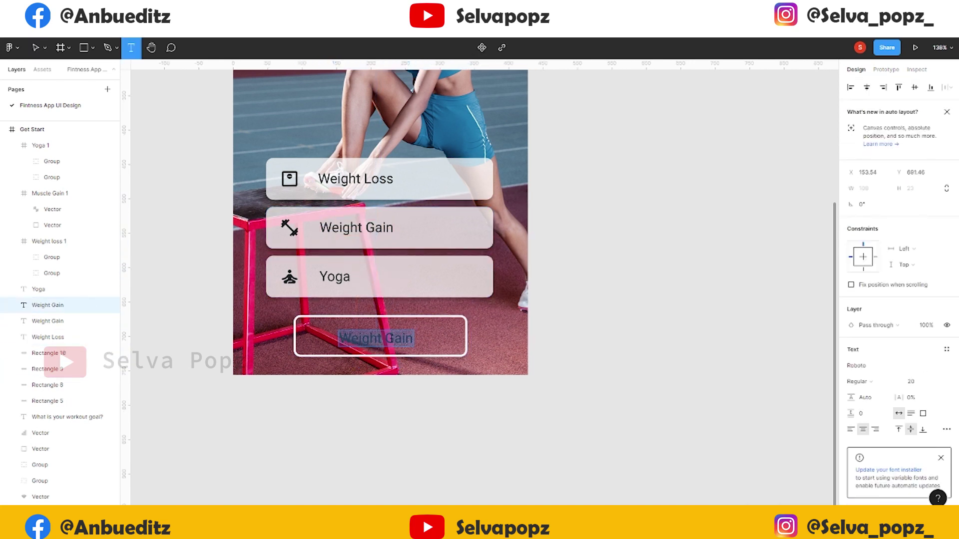
pyautogui.write('Get Started')
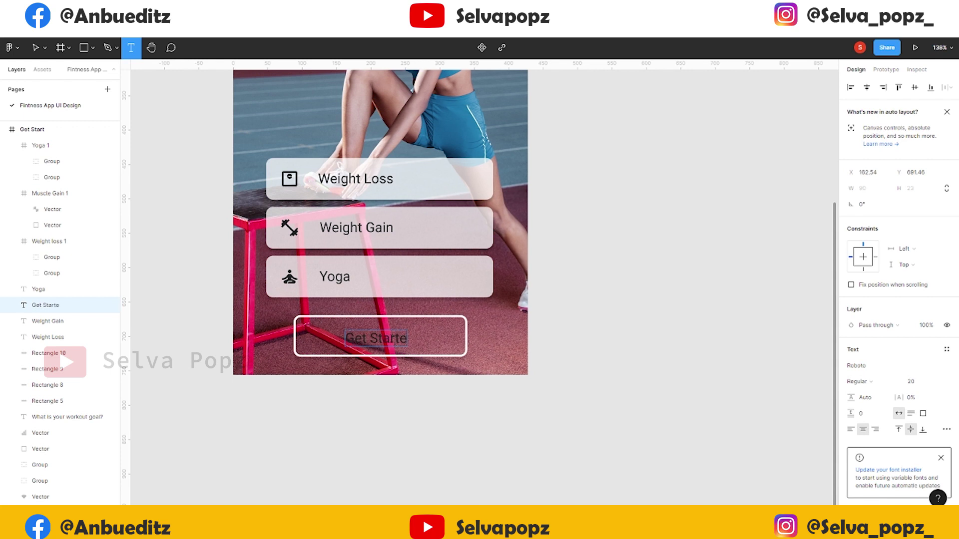
# Colour the Get Started label white (FFFFFF), then zoom out to check the frame
pyautogui.hotkey('ctrl', 'a')
pyautogui.scroll(-3, 915, 367)
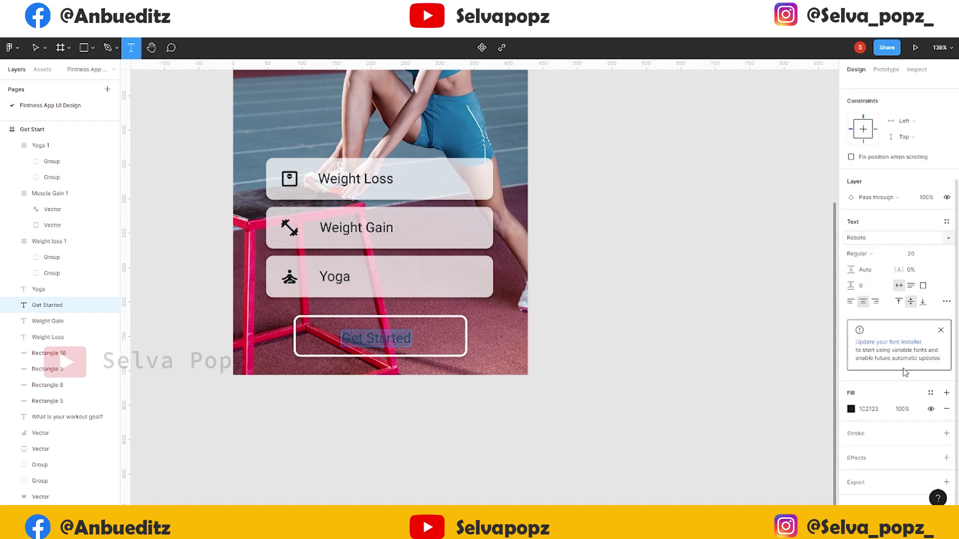
pyautogui.click(851, 409)
pyautogui.click(731, 471)
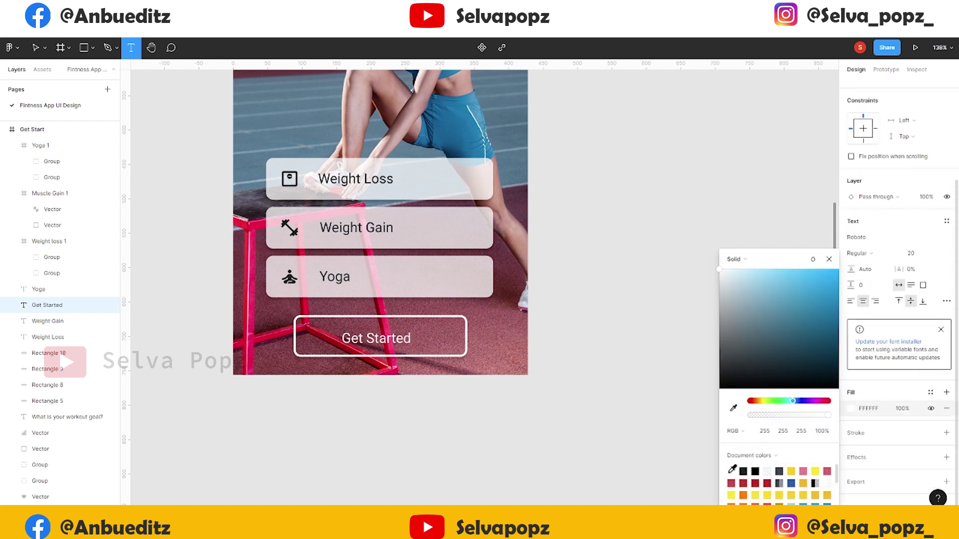
pyautogui.click(35, 48)
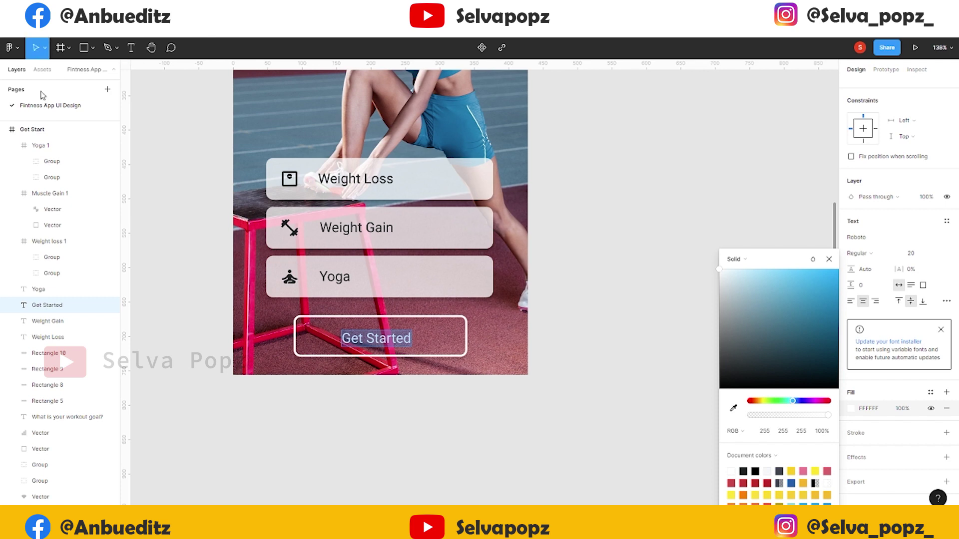
pyautogui.click(604, 349)
pyautogui.scroll(-5, 422, 381)
pyautogui.scroll(-1, 431, 414)
pyautogui.scroll(1, 431, 414)
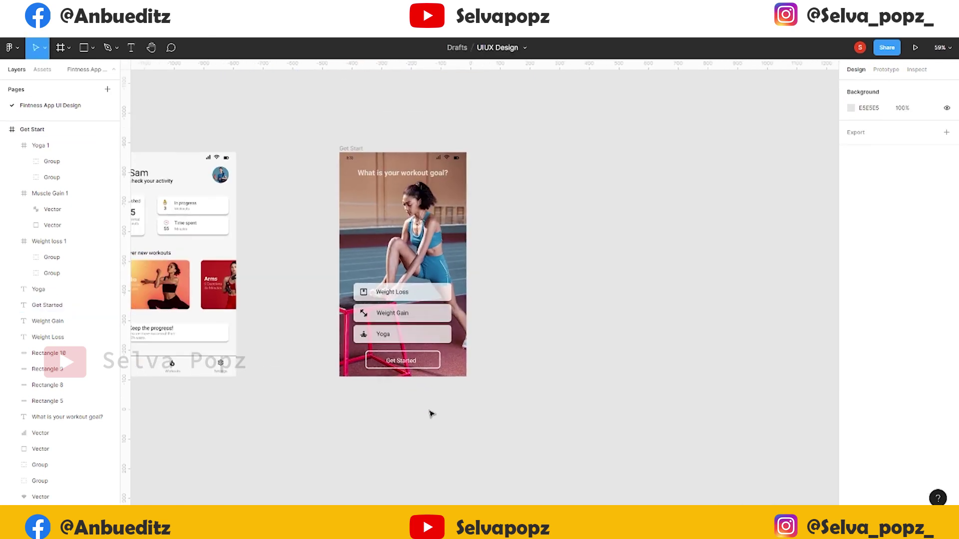
pyautogui.scroll(1, 491, 419)
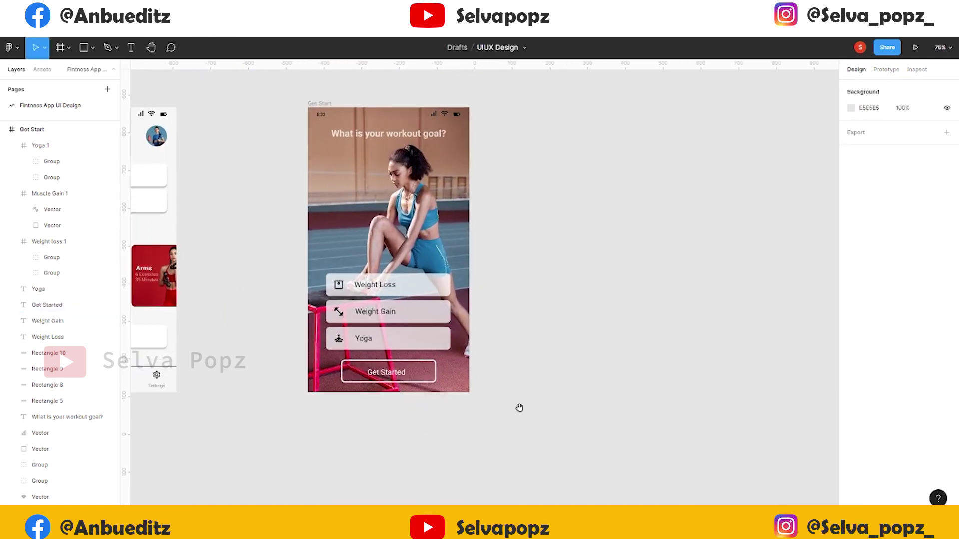
pyautogui.scroll(1, 517, 407)
pyautogui.scroll(1, 465, 379)
pyautogui.scroll(1, 466, 381)
pyautogui.scroll(1, 466, 380)
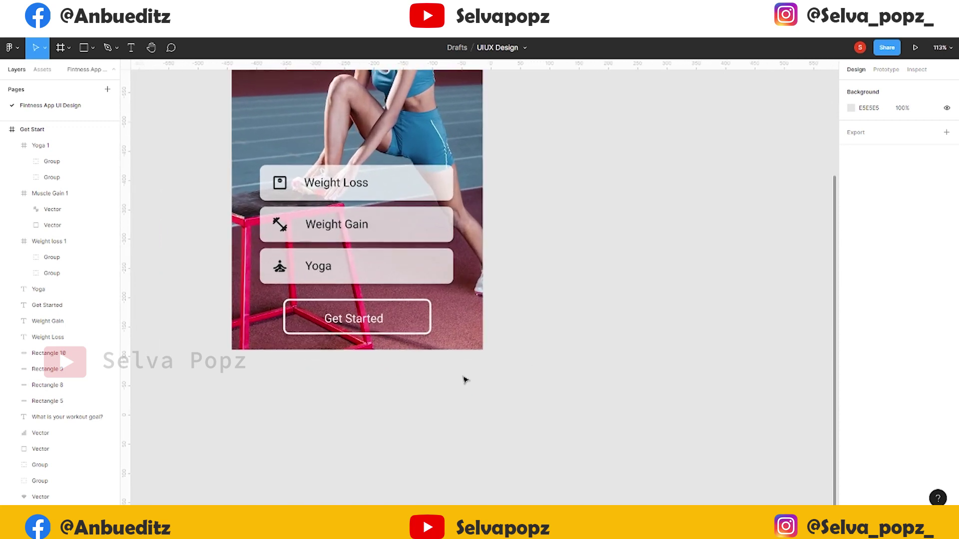
# Draw a three-point chevron path with the Pen tool (P)
pyautogui.press('p')
pyautogui.click(463, 375)
pyautogui.click(477, 390)
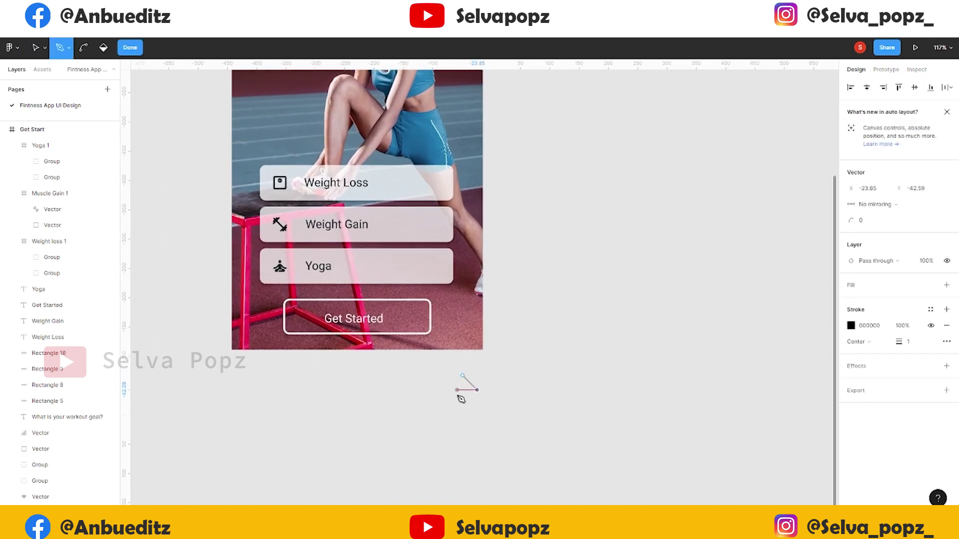
pyautogui.click(482, 395)
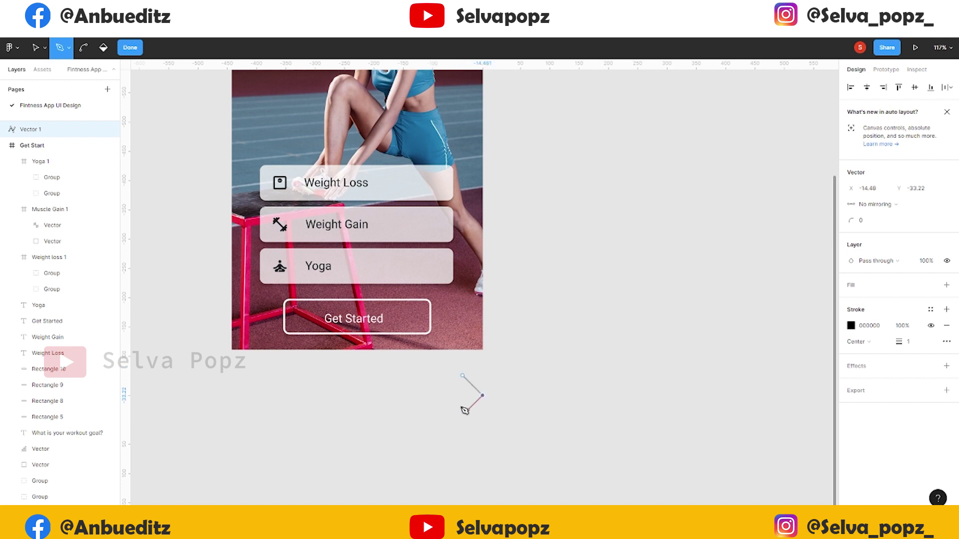
pyautogui.press('Escape')
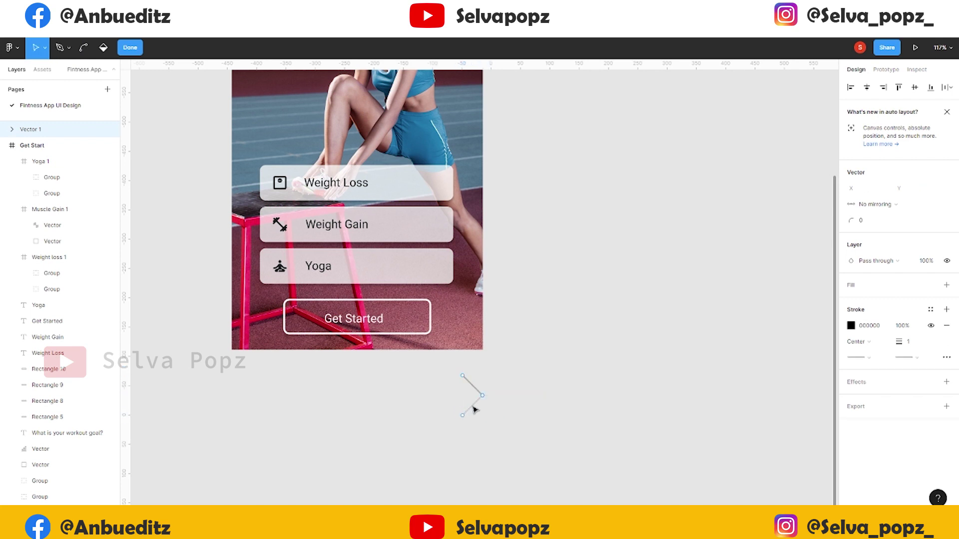
# Give the chevron a thicker white stroke
pyautogui.moveTo(898, 342); pyautogui.dragTo(902, 342)
pyautogui.click(851, 326)
pyautogui.click(732, 471)
pyautogui.scroll(3, 464, 411)
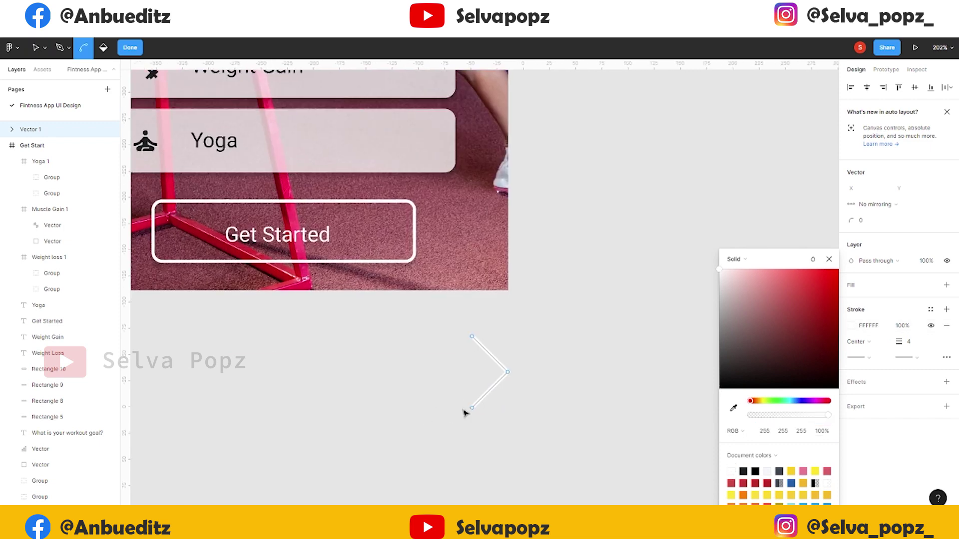
pyautogui.click(433, 330)
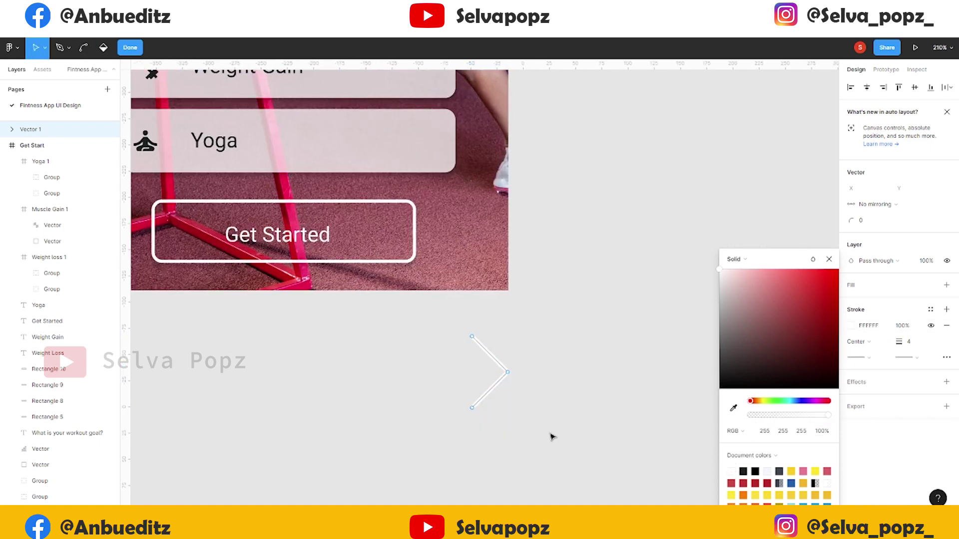
pyautogui.press('Escape')
pyautogui.scroll(-1, 535, 409)
# Scale the chevron down and place it just right of the Get Started text
pyautogui.moveTo(497, 406); pyautogui.dragTo(494, 390)
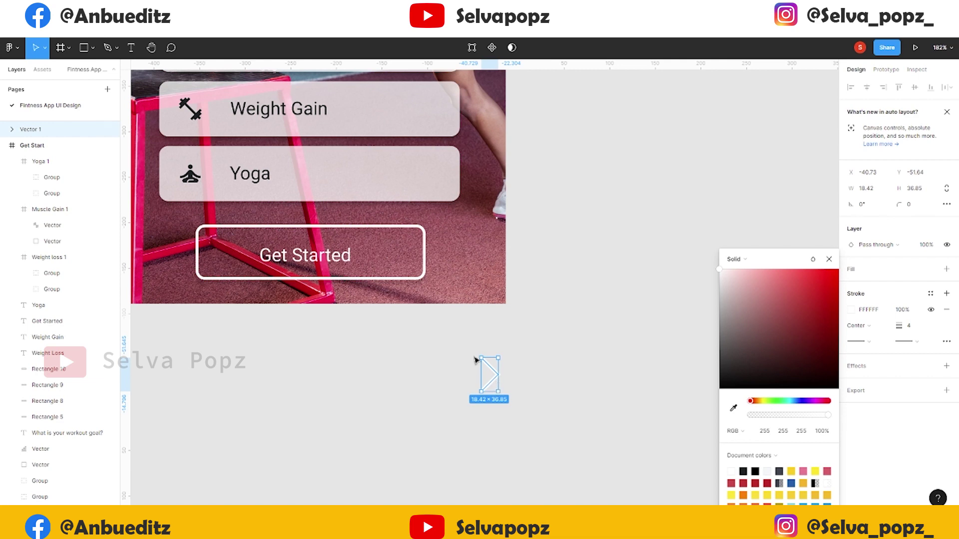
pyautogui.moveTo(476, 360); pyautogui.dragTo(382, 239)
pyautogui.scroll(5, 389, 250)
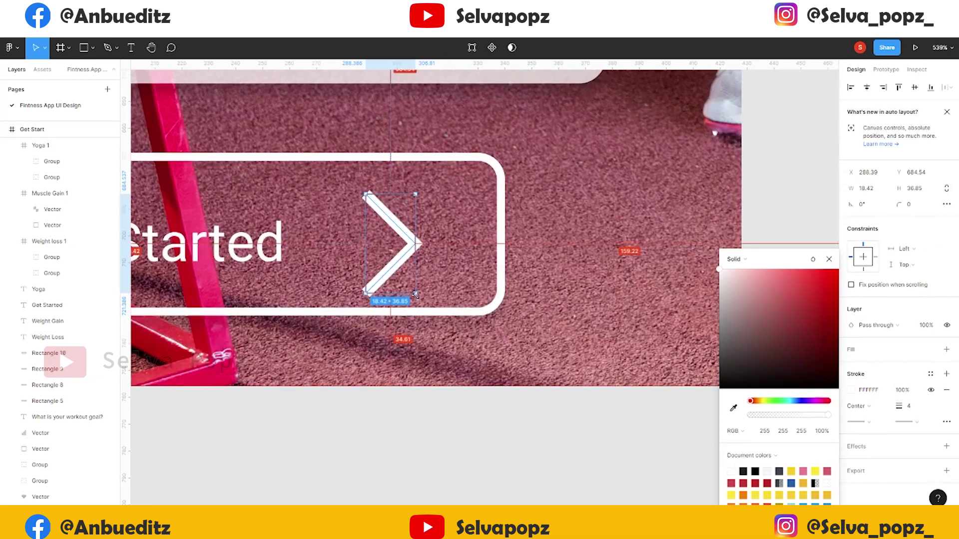
pyautogui.moveTo(415, 295); pyautogui.dragTo(407, 278)
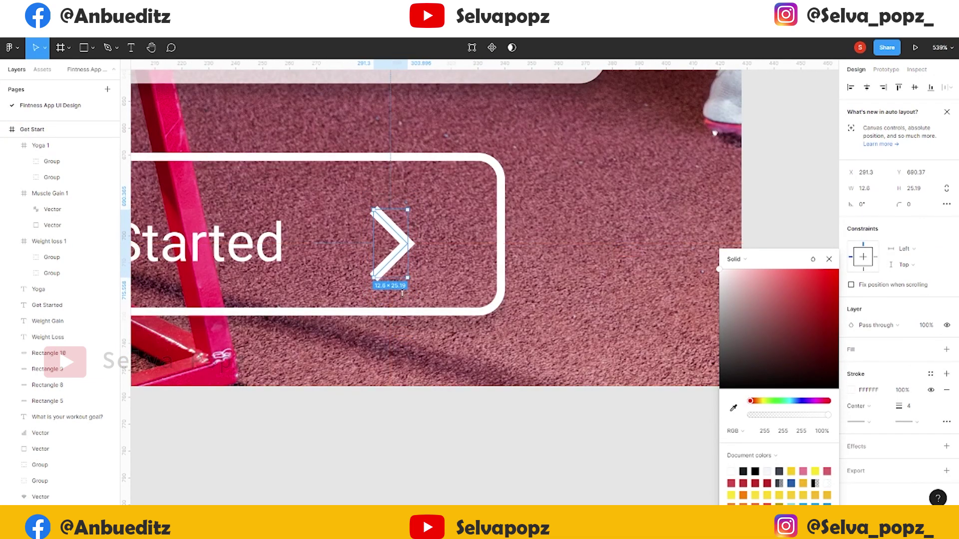
pyautogui.scroll(-4, 425, 361)
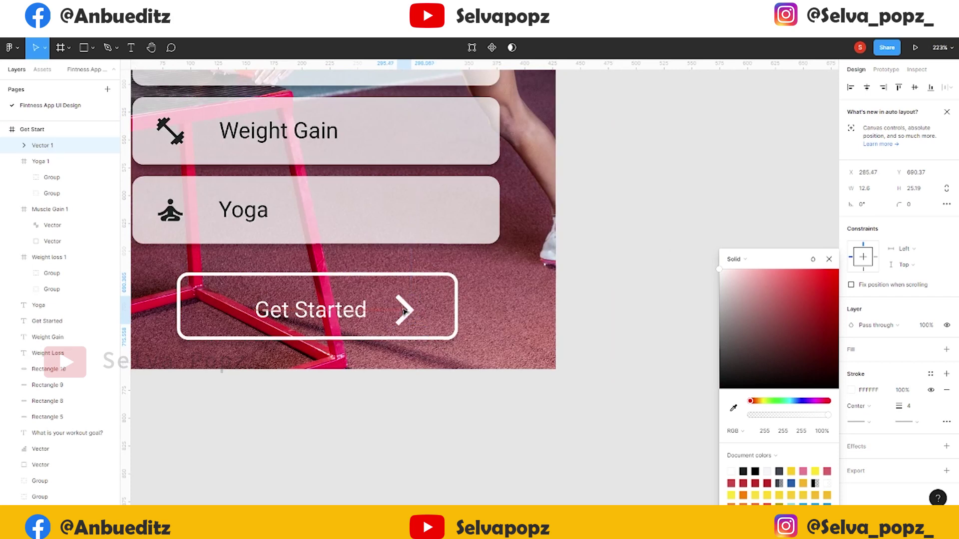
pyautogui.moveTo(411, 310); pyautogui.dragTo(393, 310)
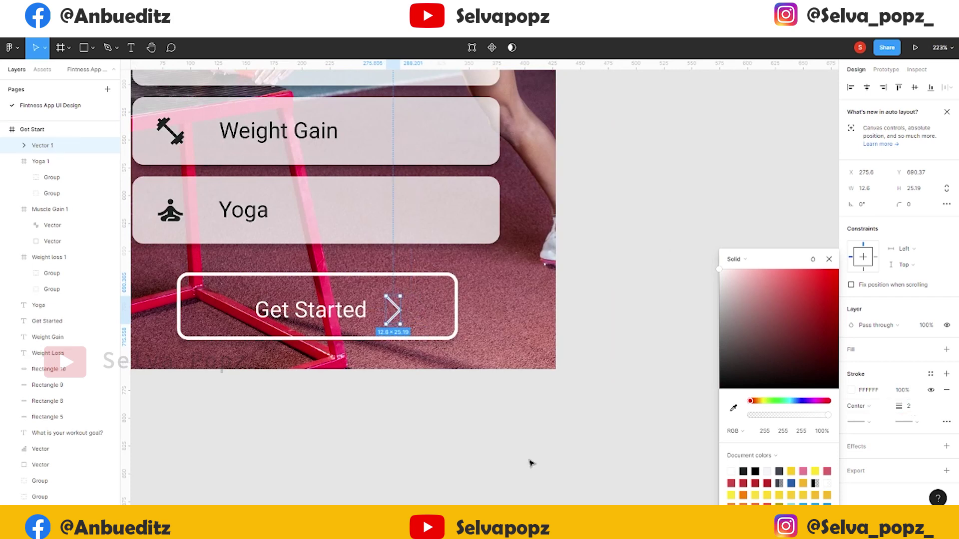
pyautogui.scroll(4, 396, 320)
pyautogui.scroll(2, 397, 321)
pyautogui.moveTo(410, 341); pyautogui.dragTo(396, 324)
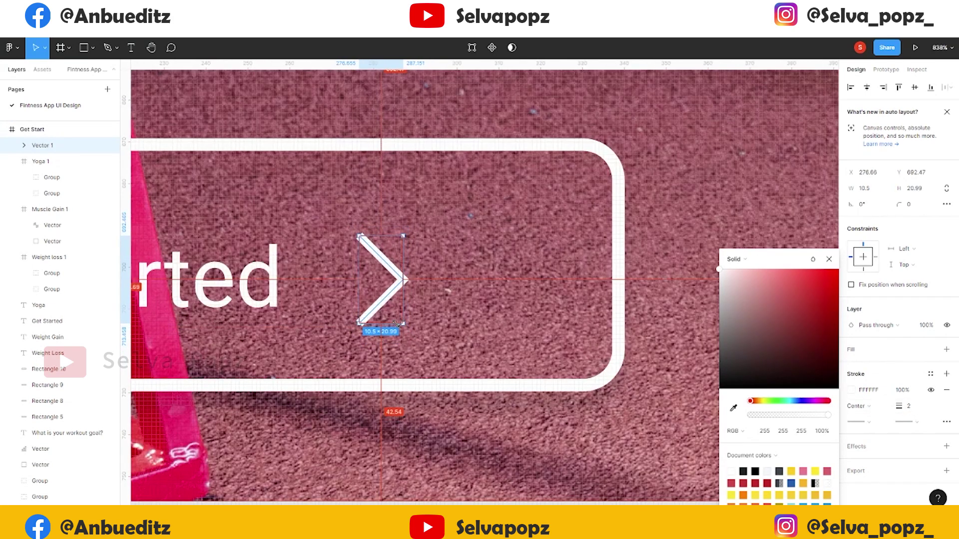
pyautogui.moveTo(359, 280); pyautogui.dragTo(386, 298)
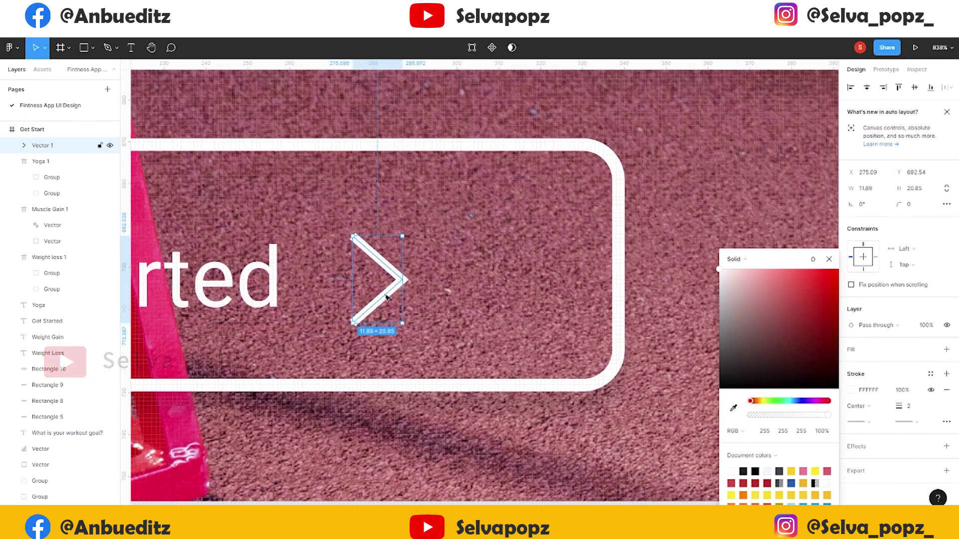
pyautogui.scroll(-10, 430, 406)
pyautogui.click(426, 400)
pyautogui.scroll(-2, 426, 400)
pyautogui.scroll(-3, 446, 392)
# Nudge the athlete photo left with three Shift+Left presses
pyautogui.scroll(-3, 447, 393)
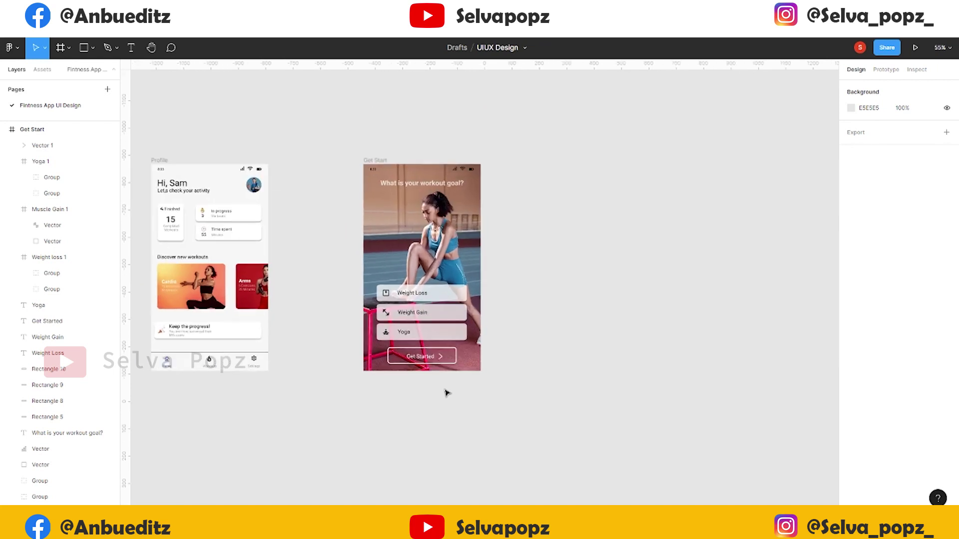
pyautogui.scroll(1, 447, 393)
pyautogui.scroll(2, 550, 323)
pyautogui.scroll(1, 533, 311)
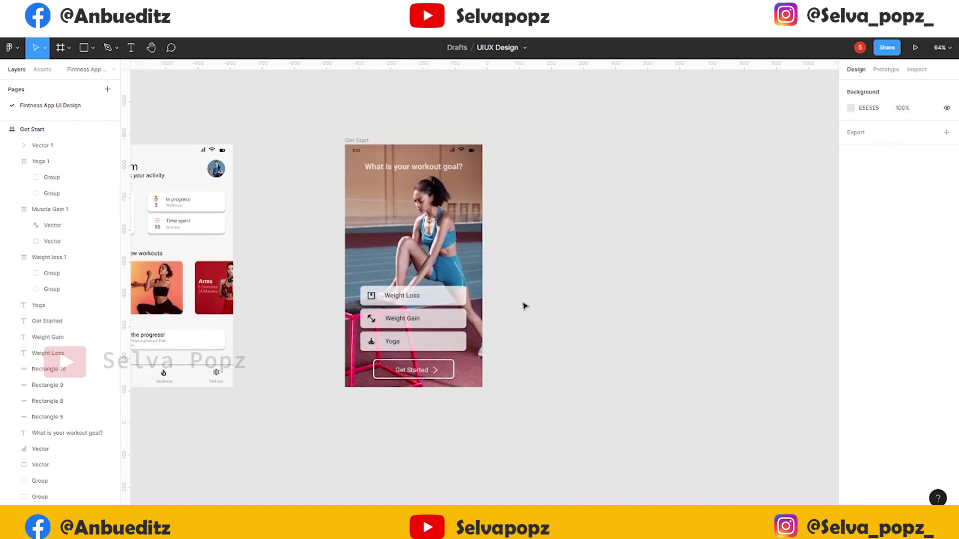
pyautogui.scroll(-4, 68, 367)
pyautogui.click(68, 365)
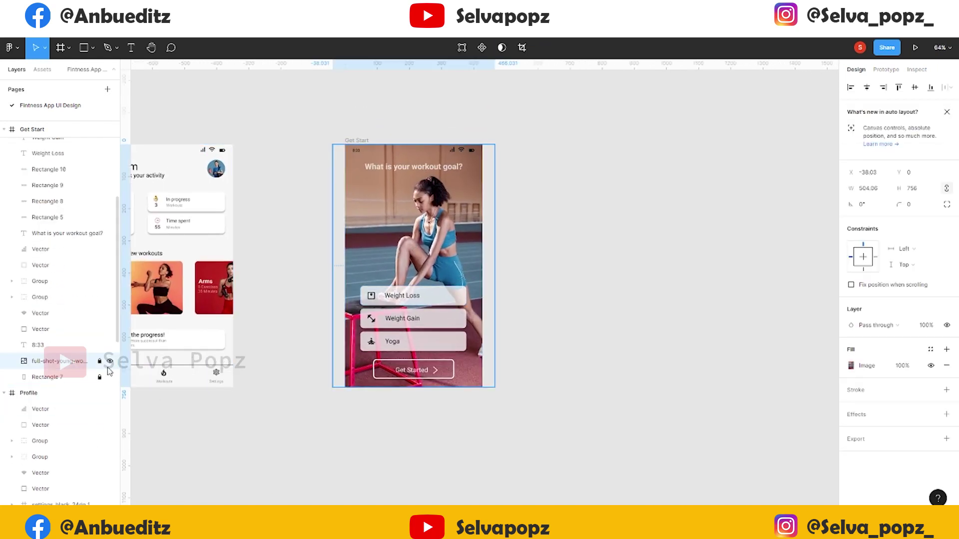
pyautogui.hotkey('shift', 'Left')
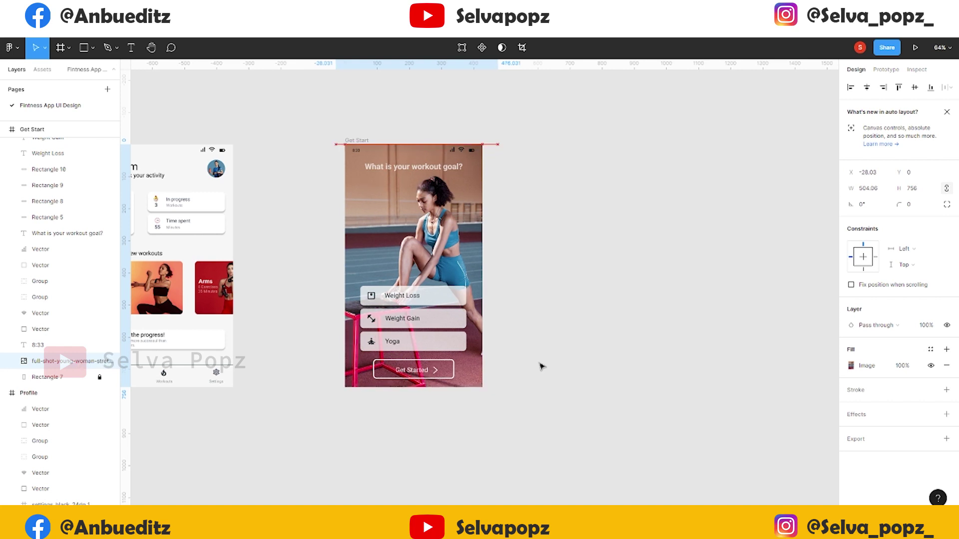
pyautogui.hotkey('shift', 'Left')
pyautogui.hotkey('shift', 'Left')
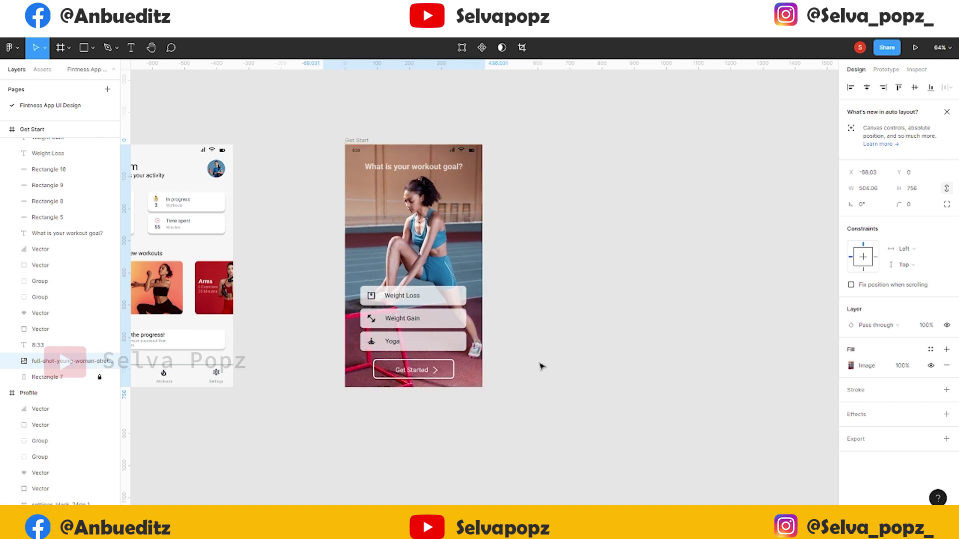
pyautogui.hotkey('shift', 'Left')
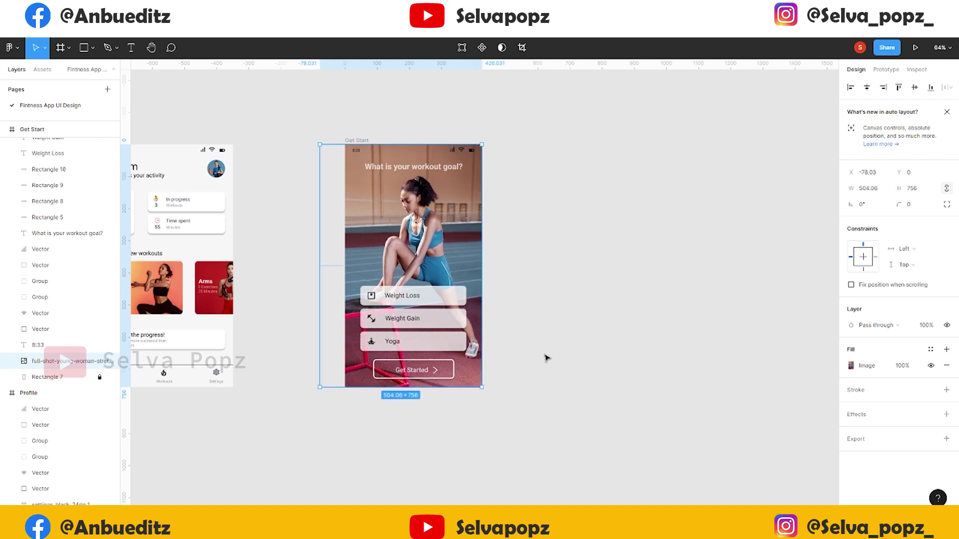
pyautogui.click(546, 358)
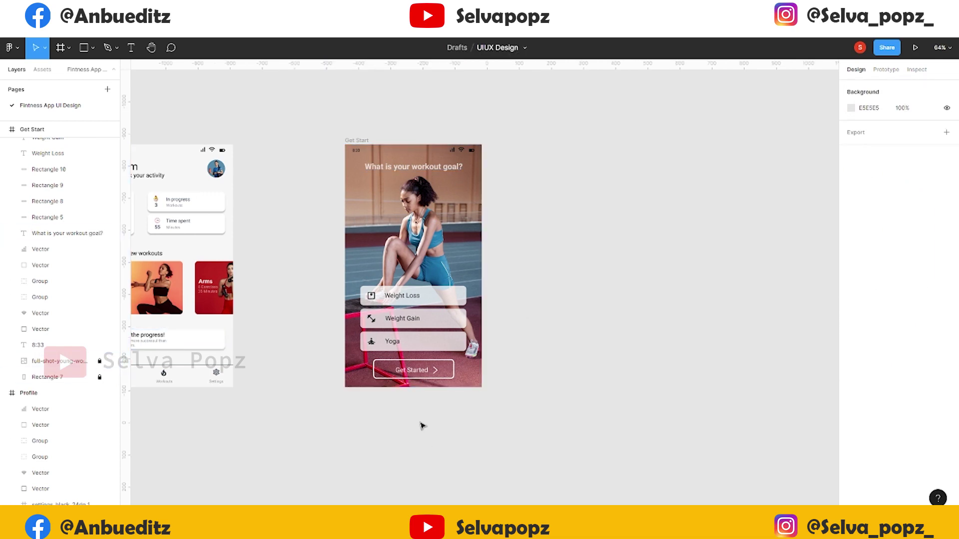
# Zoom in and select the Get Started label text
pyautogui.scroll(3, 422, 425)
pyautogui.scroll(4, 413, 400)
pyautogui.scroll(3, 413, 400)
pyautogui.click(505, 288)
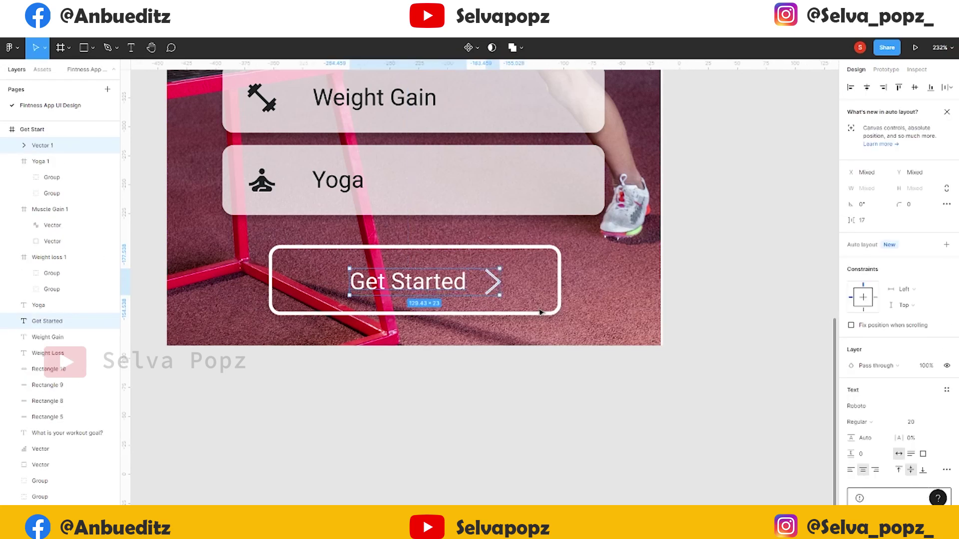
# Group the label with the arrow, then give the button a blue fill and thinner outline
pyautogui.hotkey('ctrl', 'g')
pyautogui.click(75, 353)
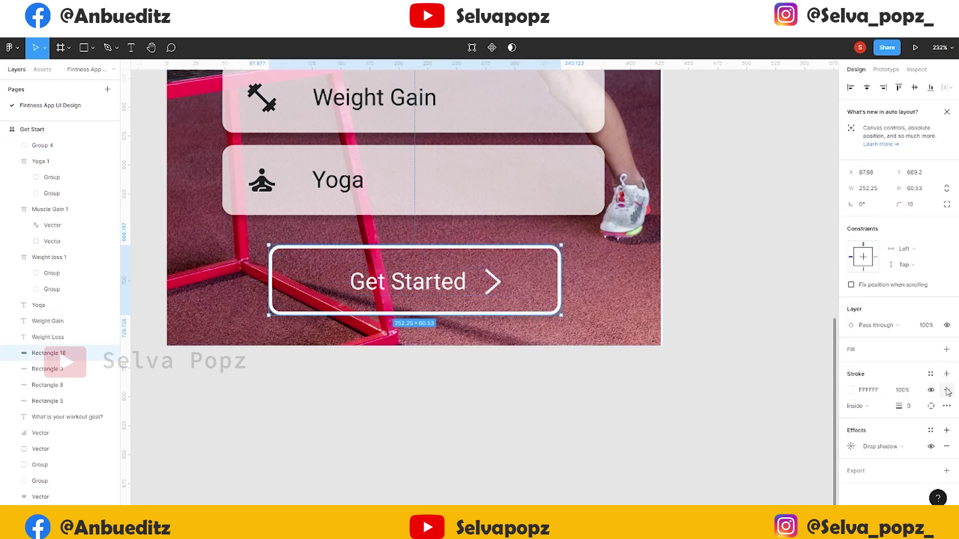
pyautogui.click(946, 349)
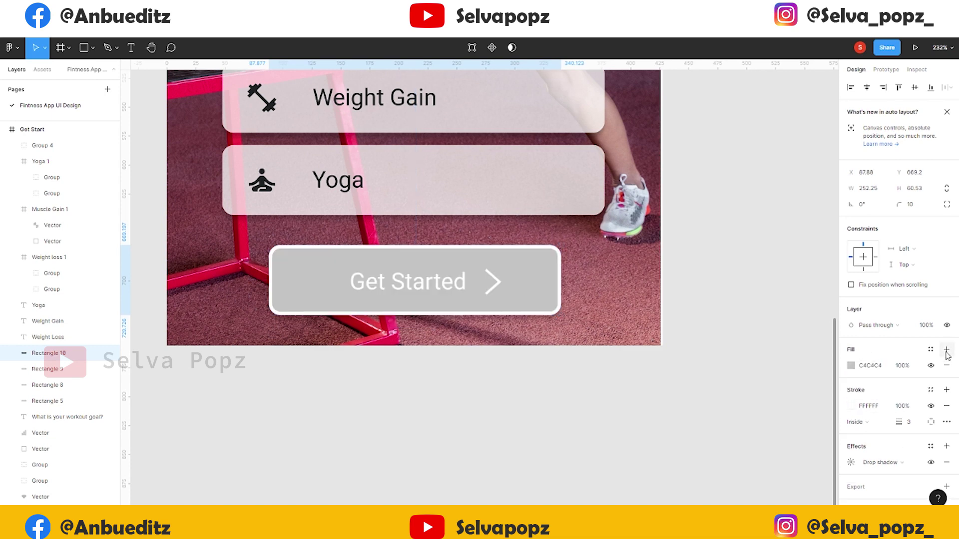
pyautogui.scroll(-5, 547, 398)
pyautogui.scroll(-3, 547, 396)
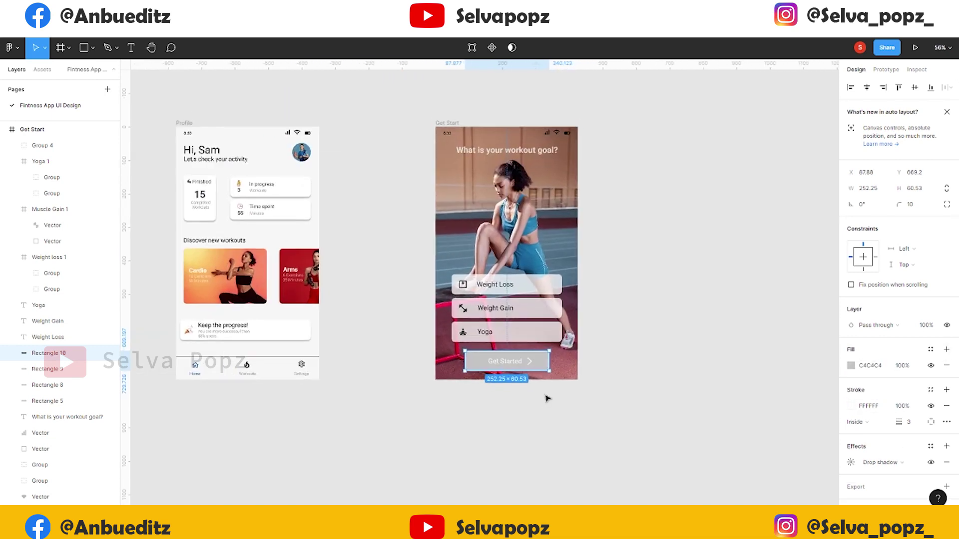
pyautogui.scroll(3, 546, 396)
pyautogui.click(851, 365)
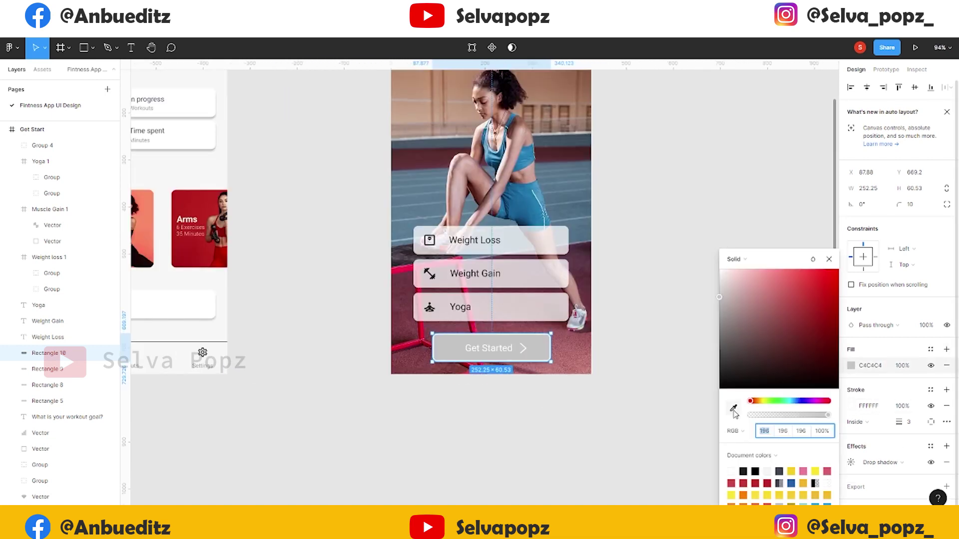
pyautogui.click(792, 481)
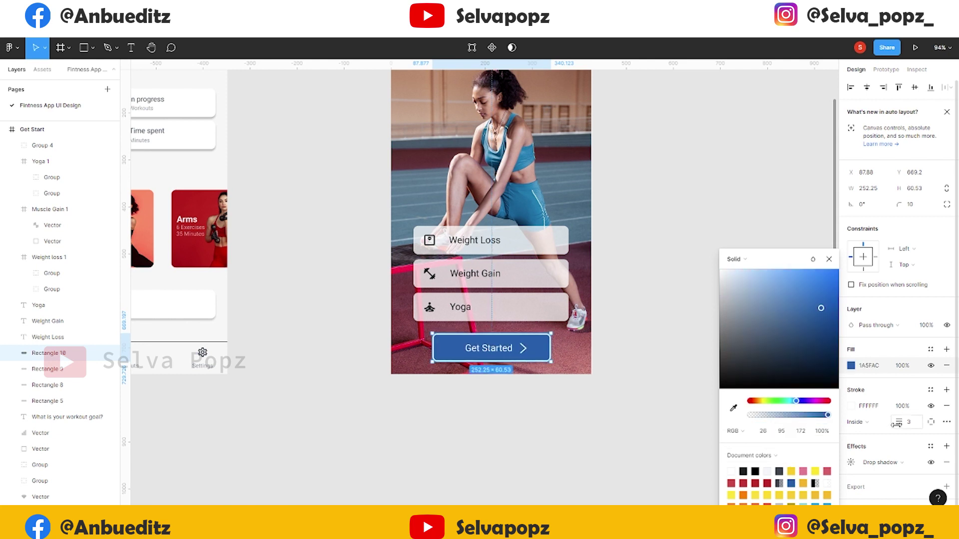
pyautogui.moveTo(918, 424); pyautogui.dragTo(901, 423)
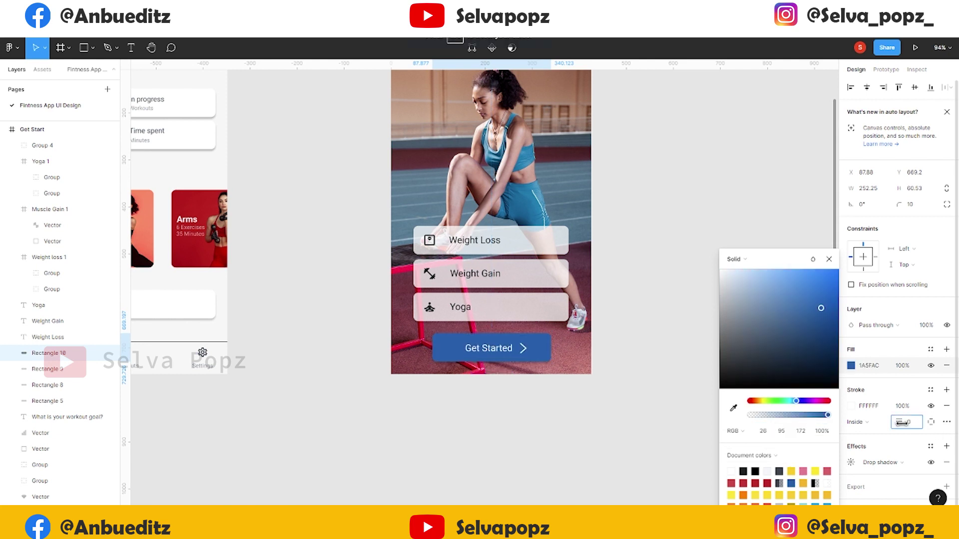
pyautogui.click(660, 417)
# Set the button's blue fill opacity to 75%
pyautogui.click(544, 356)
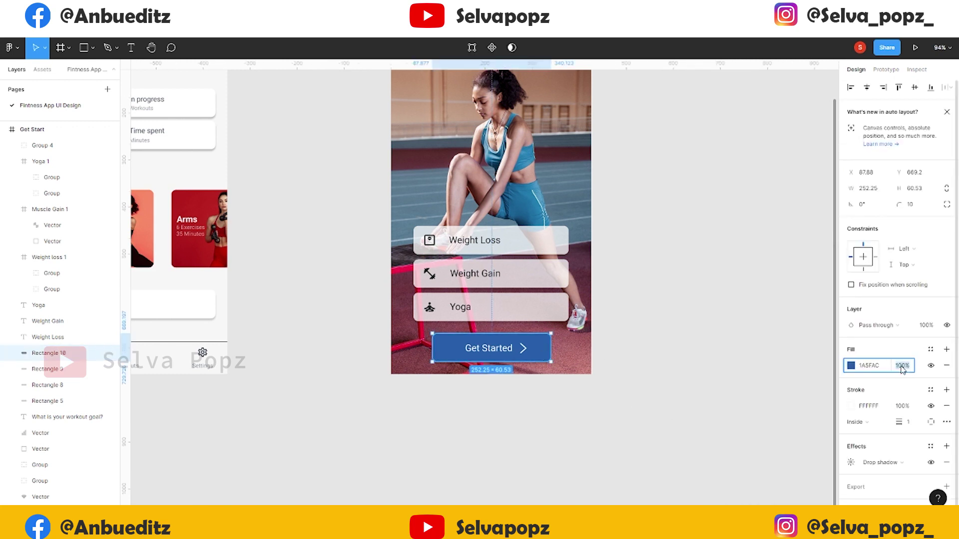
pyautogui.click(904, 365)
pyautogui.write('75')
pyautogui.press('Return')
pyautogui.write('75')
pyautogui.press('Return')
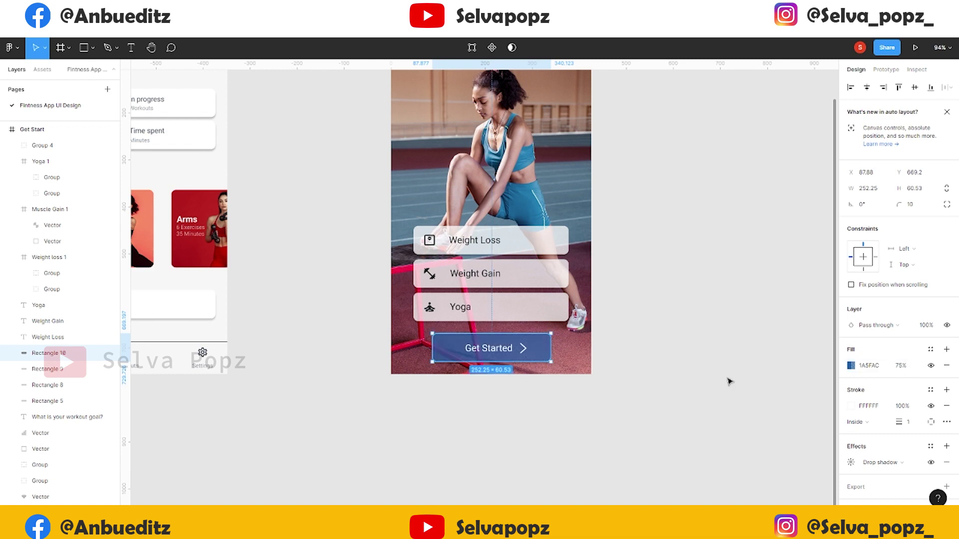
pyautogui.click(696, 392)
# Make the status bar time and icons white (FFFFFF)
pyautogui.keyDown('ctrl'); pyautogui.scroll(-3, 647, 398); pyautogui.keyUp('ctrl')
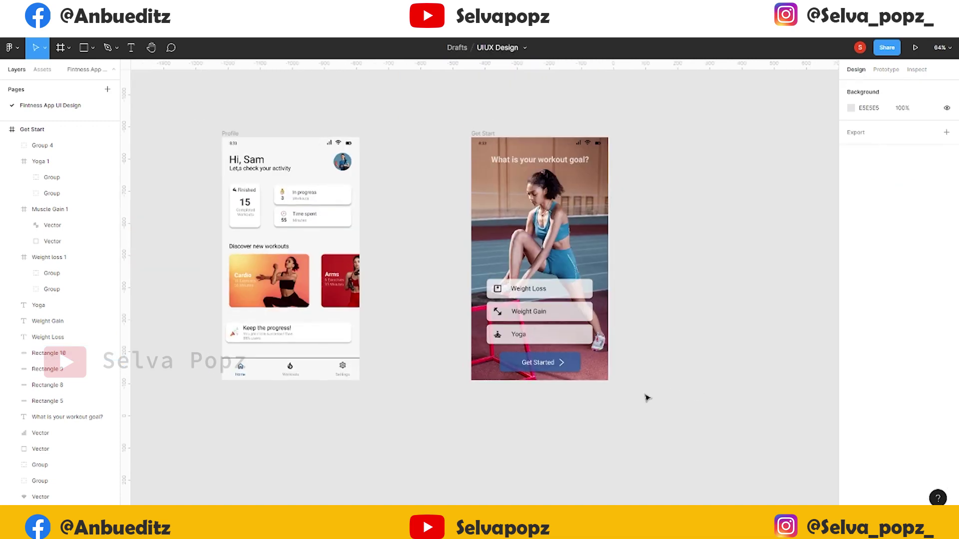
pyautogui.moveTo(646, 397); pyautogui.dragTo(571, 398)
pyautogui.keyDown('ctrl'); pyautogui.scroll(2, 567, 398); pyautogui.keyUp('ctrl')
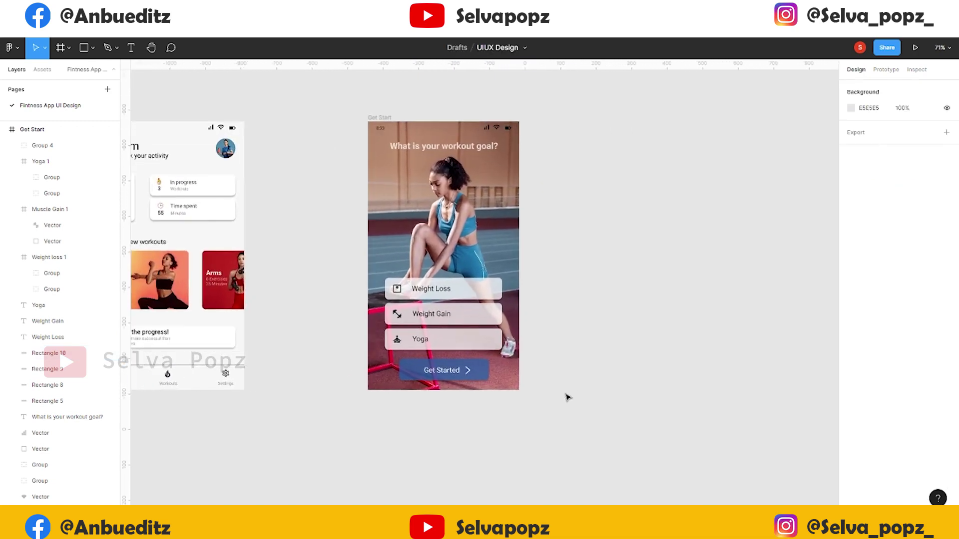
pyautogui.scroll(1, 565, 340)
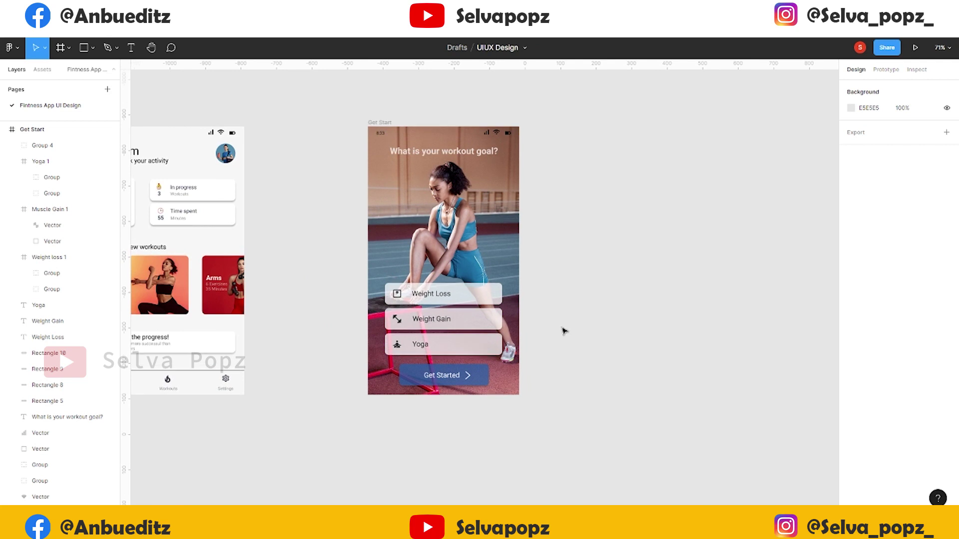
pyautogui.keyDown('ctrl'); pyautogui.scroll(-1, 564, 331); pyautogui.keyUp('ctrl')
pyautogui.keyDown('ctrl'); pyautogui.scroll(4, 509, 145); pyautogui.keyUp('ctrl')
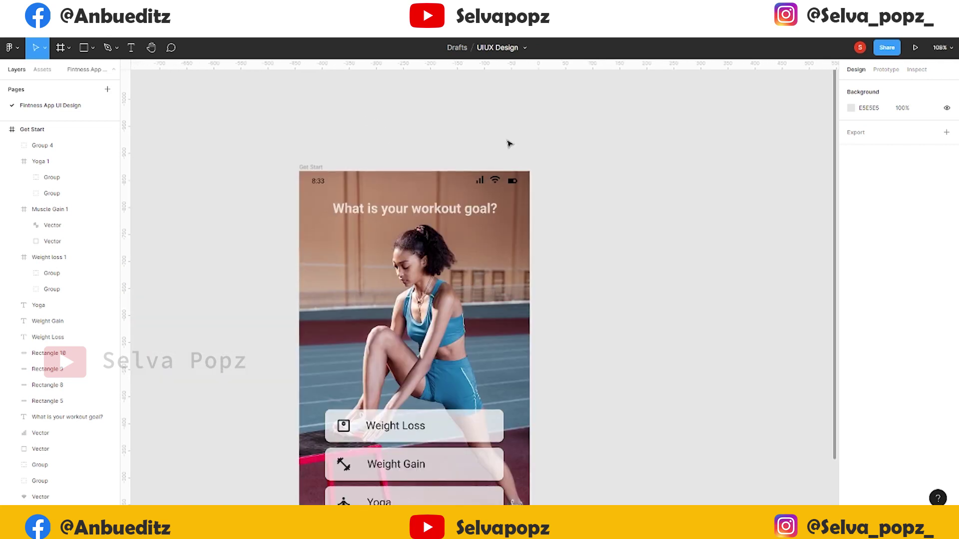
pyautogui.moveTo(524, 190); pyautogui.dragTo(322, 185)
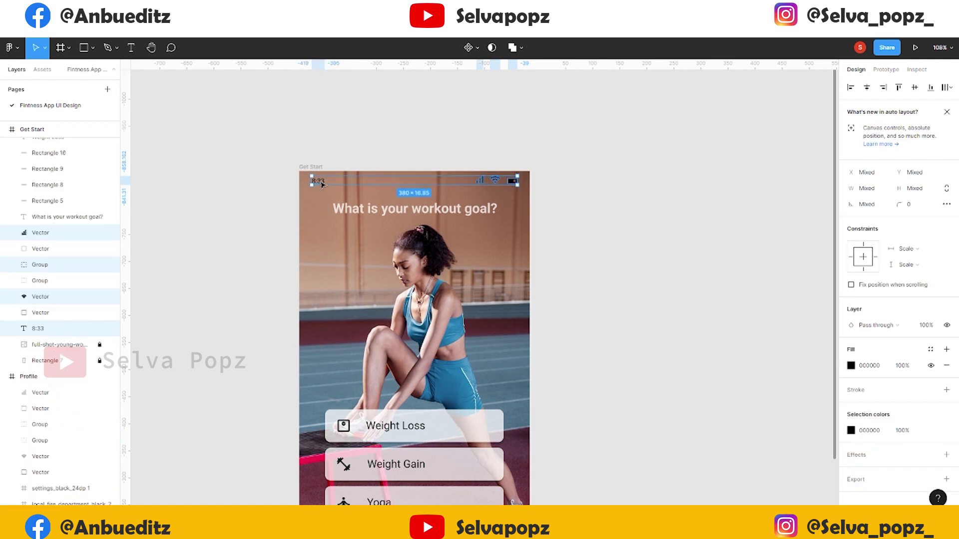
pyautogui.scroll(-3, 893, 299)
pyautogui.click(851, 367)
pyautogui.click(733, 470)
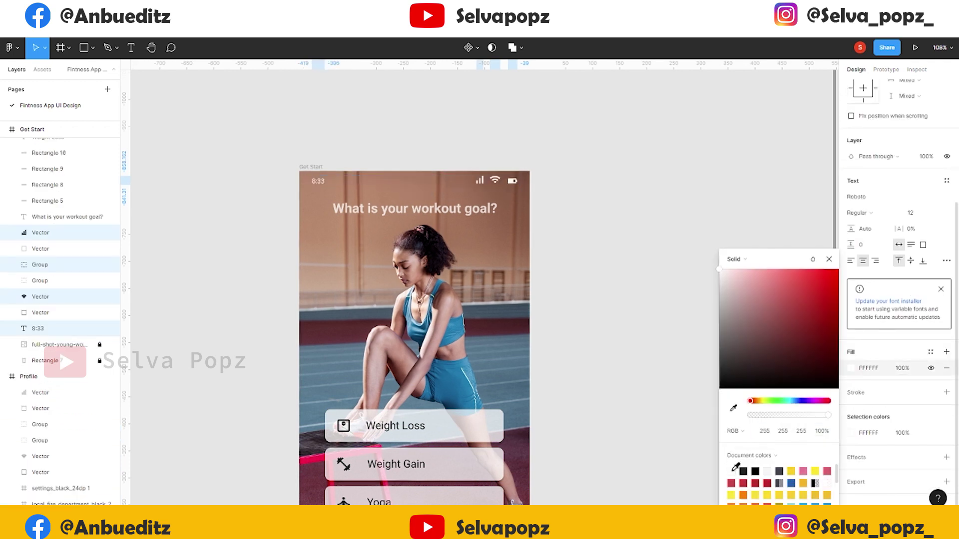
pyautogui.click(621, 284)
# Move the overlay rectangle above the athlete photo in the layer order
pyautogui.click(471, 212)
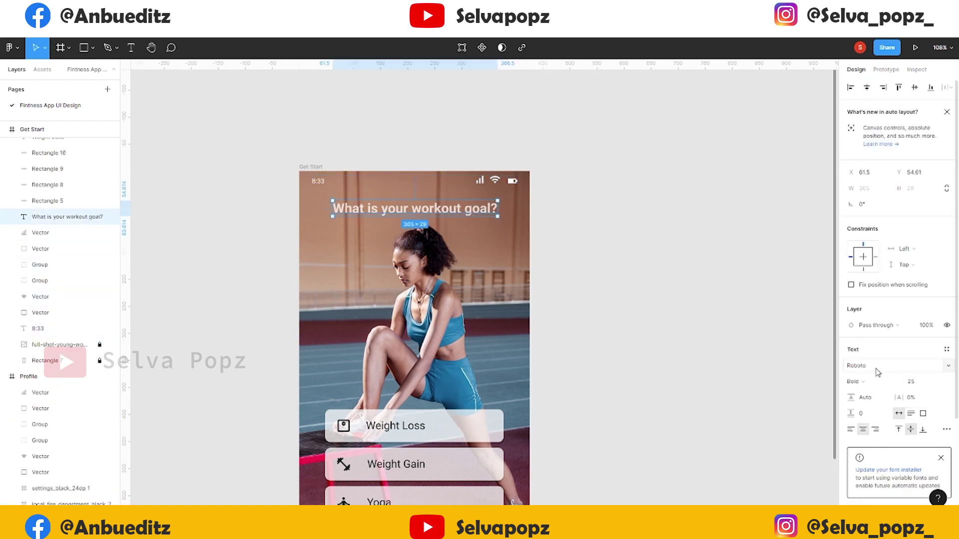
pyautogui.scroll(-3, 877, 372)
pyautogui.click(573, 261)
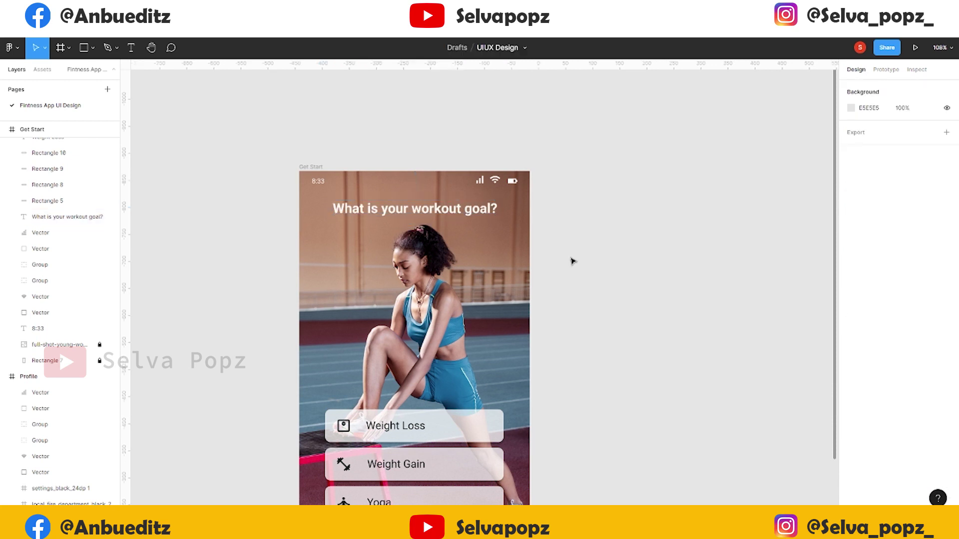
pyautogui.scroll(-3, 573, 262)
pyautogui.moveTo(94, 360); pyautogui.dragTo(51, 344)
# Make the overlay rectangle's fill black at 12% opacity
pyautogui.click(851, 366)
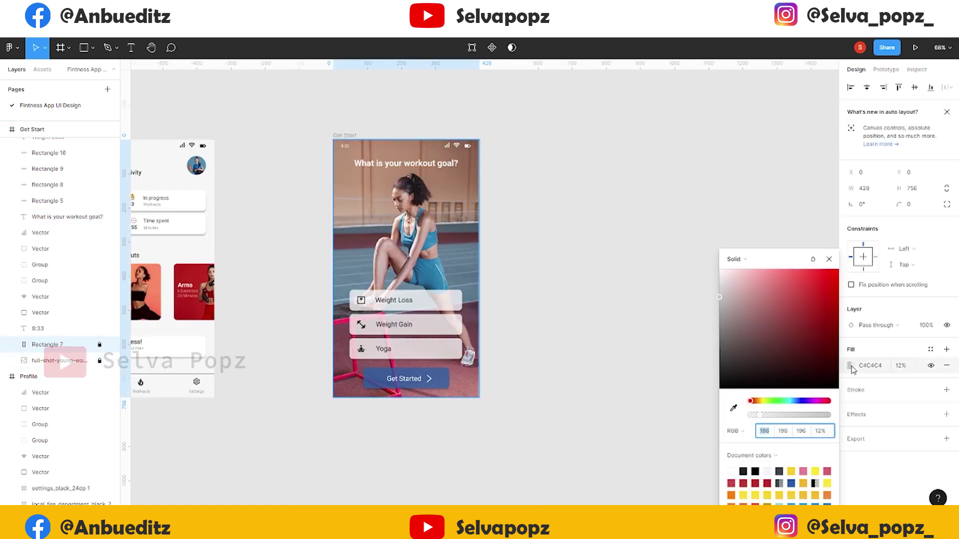
pyautogui.click(755, 469)
pyautogui.click(905, 366)
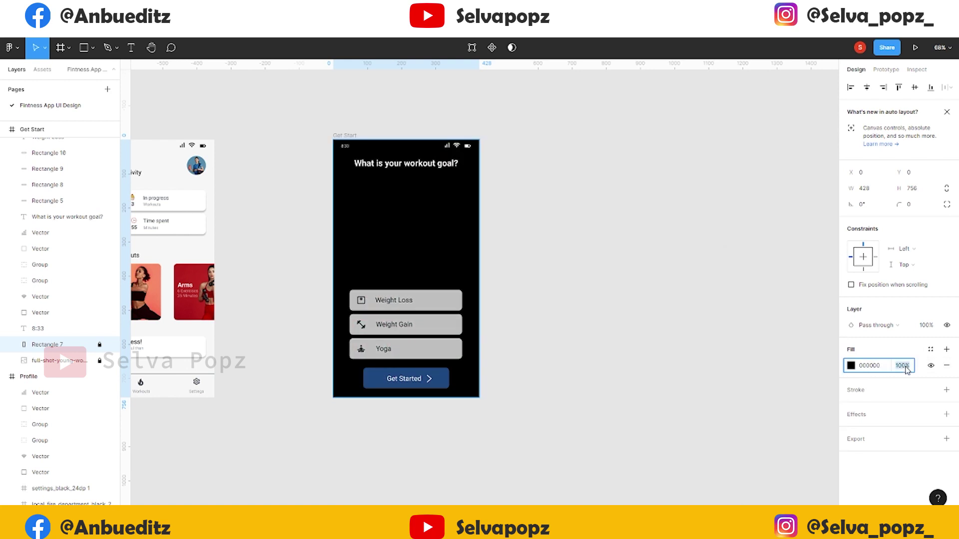
pyautogui.write('12')
pyautogui.press('Return')
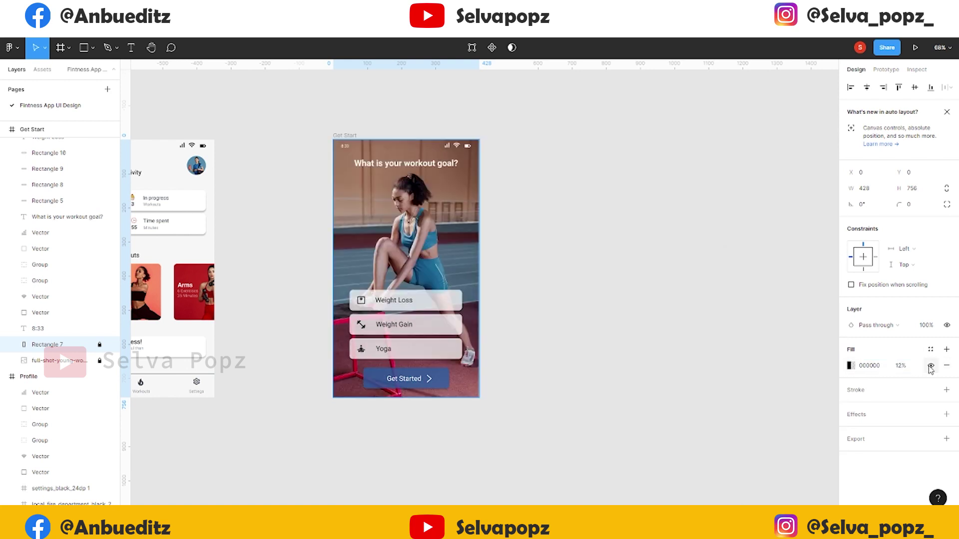
# Export the Get Start frame as 'Get Start.jpg'
pyautogui.press('Escape')
pyautogui.hotkey('shift', '2')
pyautogui.click(922, 464)
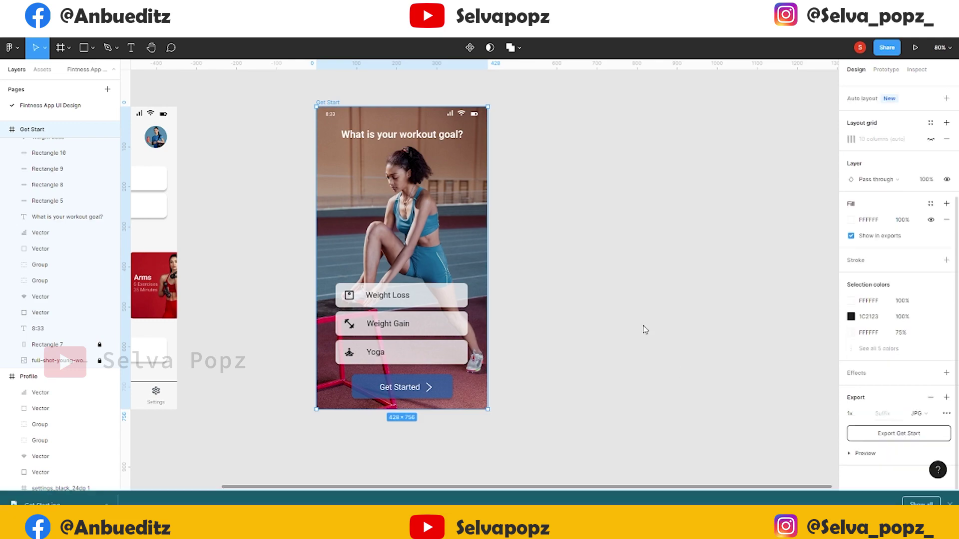
pyautogui.click(664, 335)
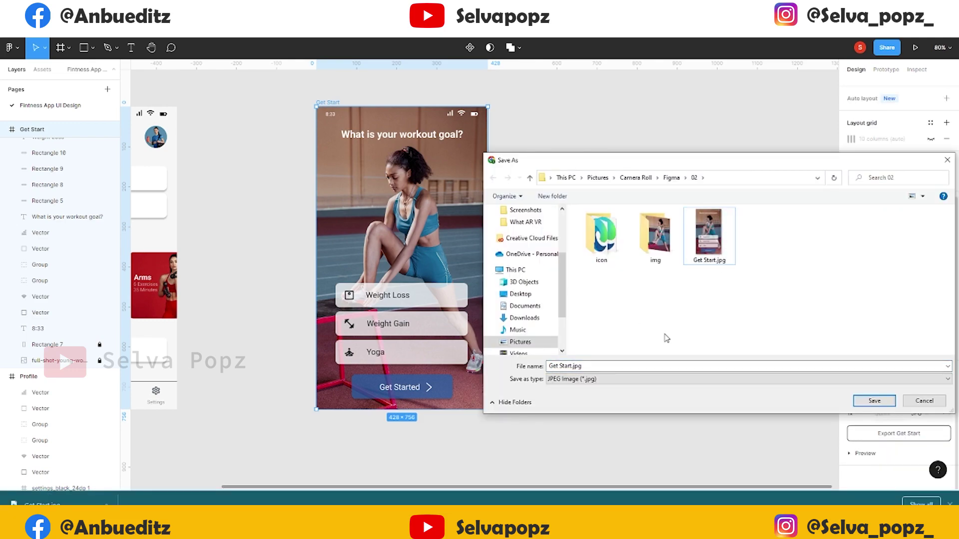